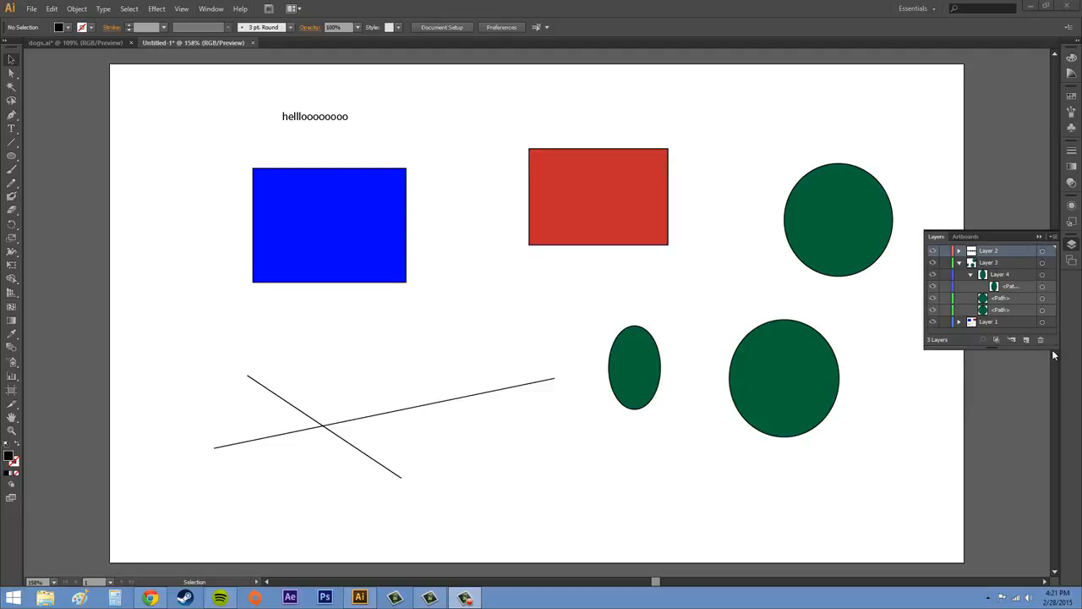
# Enlarge the Layers panel, making it taller and slightly wider
pyautogui.moveTo(1057, 346); pyautogui.dragTo(1057, 411)
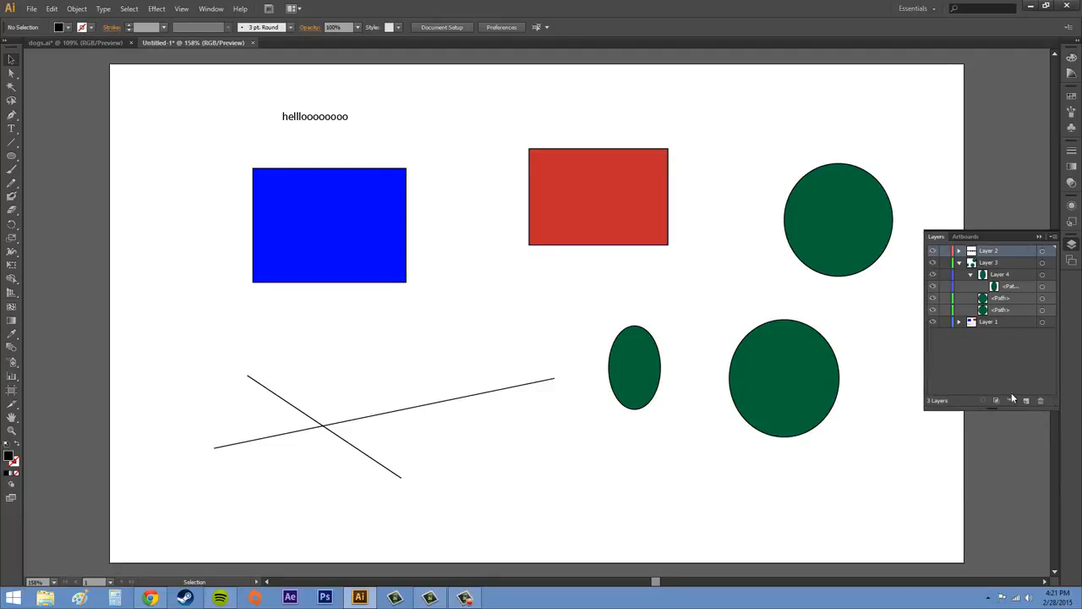
pyautogui.moveTo(922, 363)
pyautogui.mouseDown()
pyautogui.moveTo(891, 360)
pyautogui.moveTo(912, 362)
pyautogui.mouseUp()
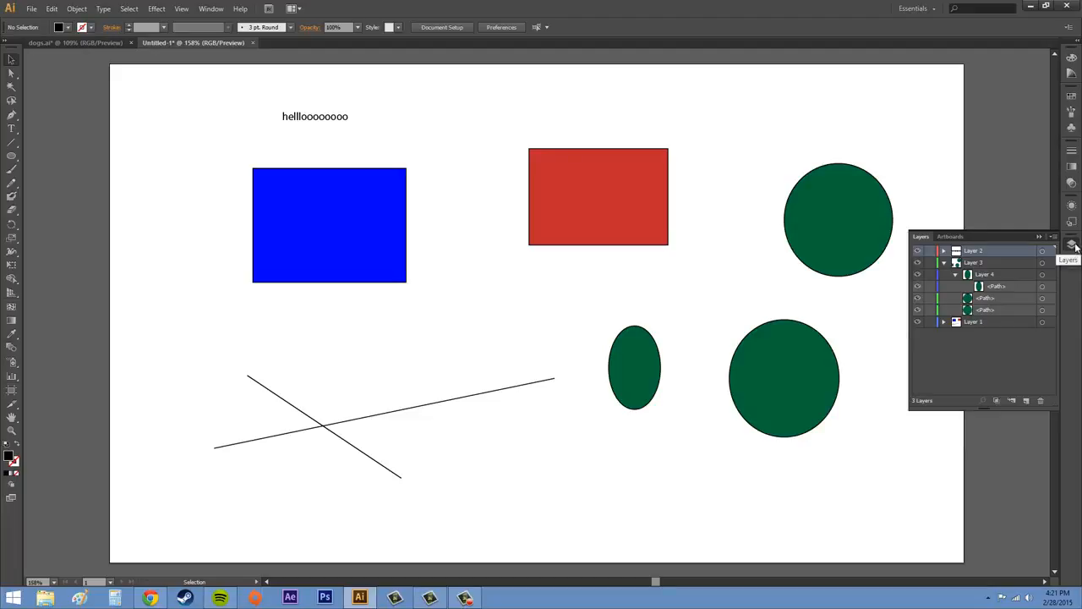
pyautogui.click(210, 8)
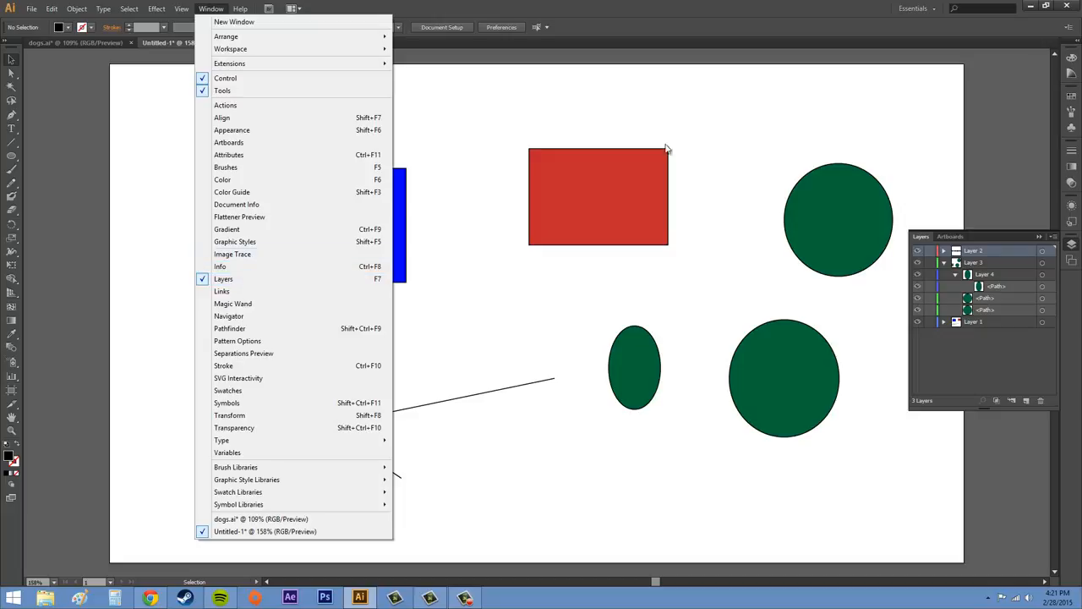
pyautogui.click(795, 123)
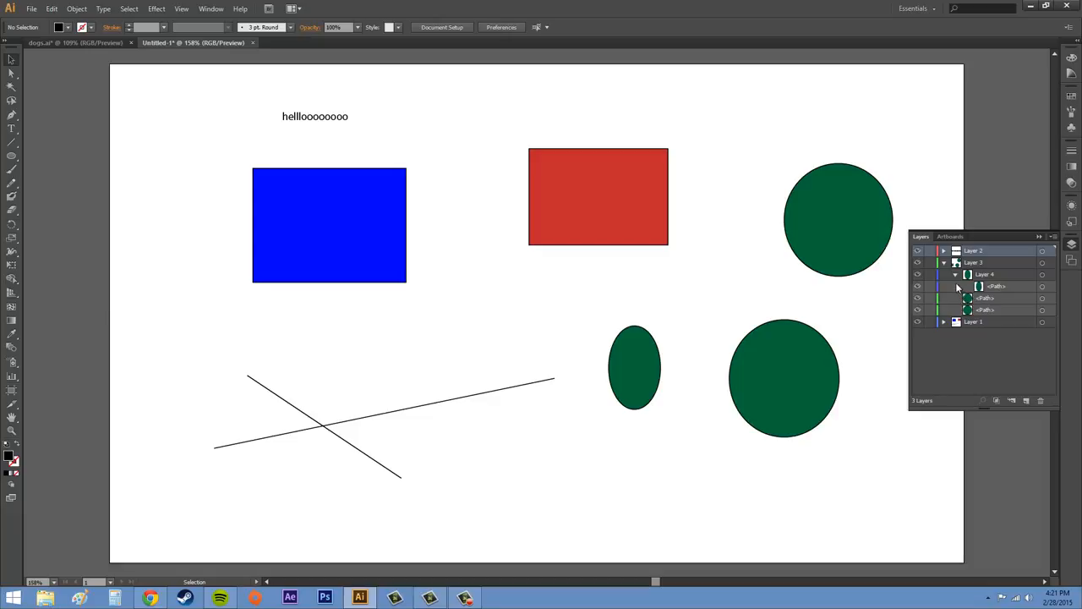
# Collapse Layer 3 and highlight the three top-level layers one after another, ending on Layer 3
pyautogui.click(945, 263)
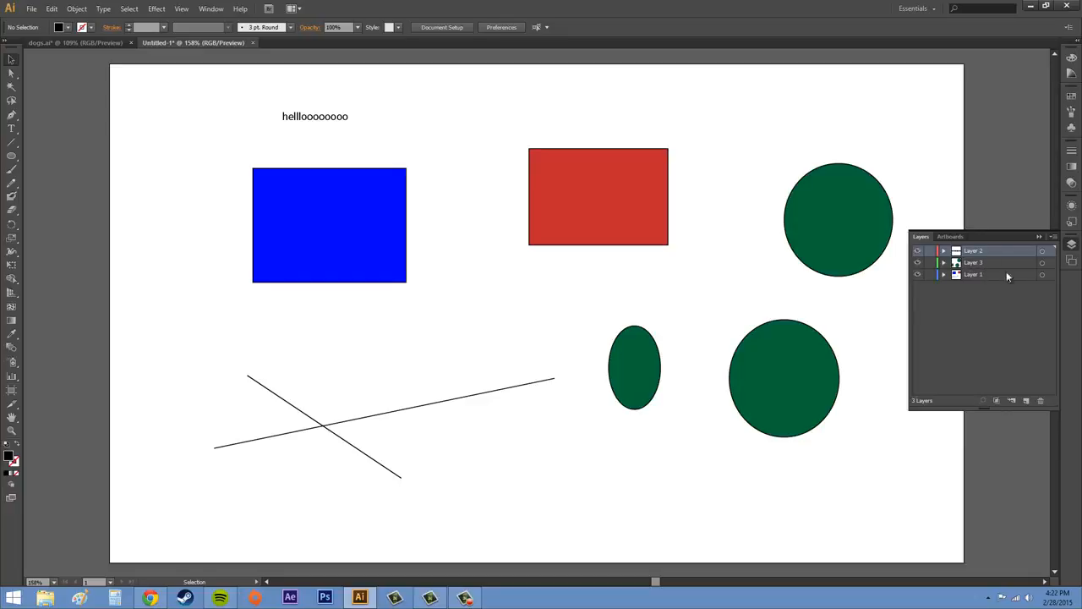
pyautogui.click(998, 264)
pyautogui.click(980, 274)
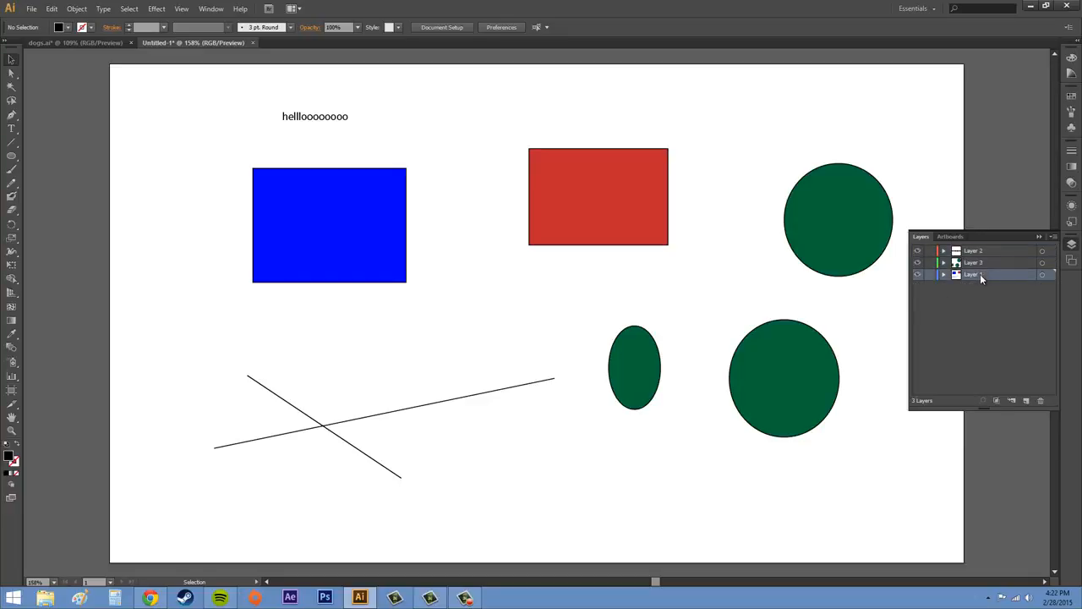
pyautogui.click(988, 264)
pyautogui.click(990, 254)
pyautogui.click(991, 262)
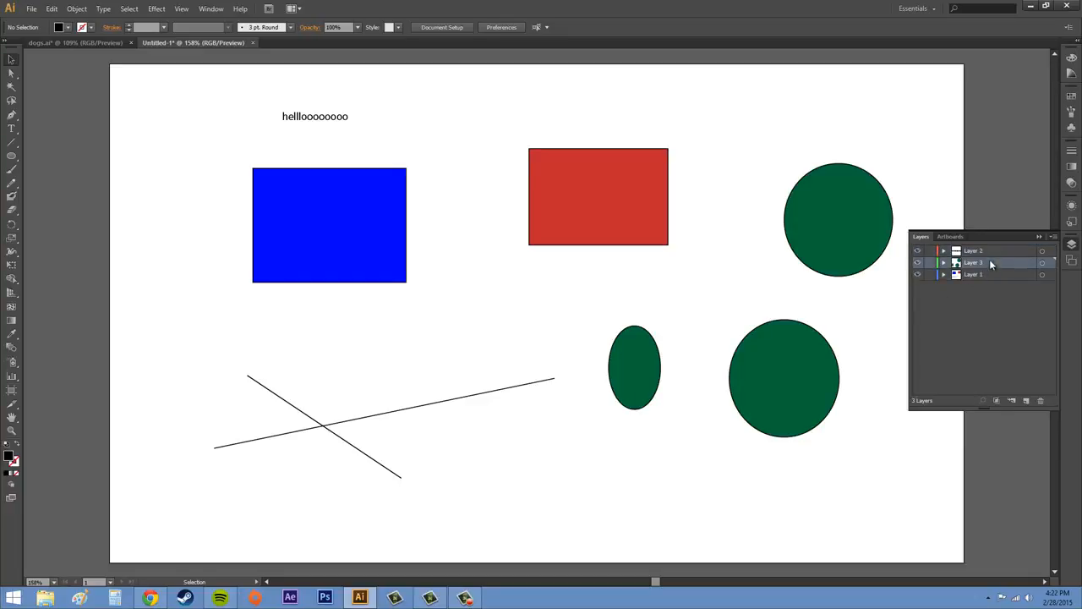
# Expand Layer 3 and select its sublayer Layer 4 together with the two paths listed below it
pyautogui.click(944, 263)
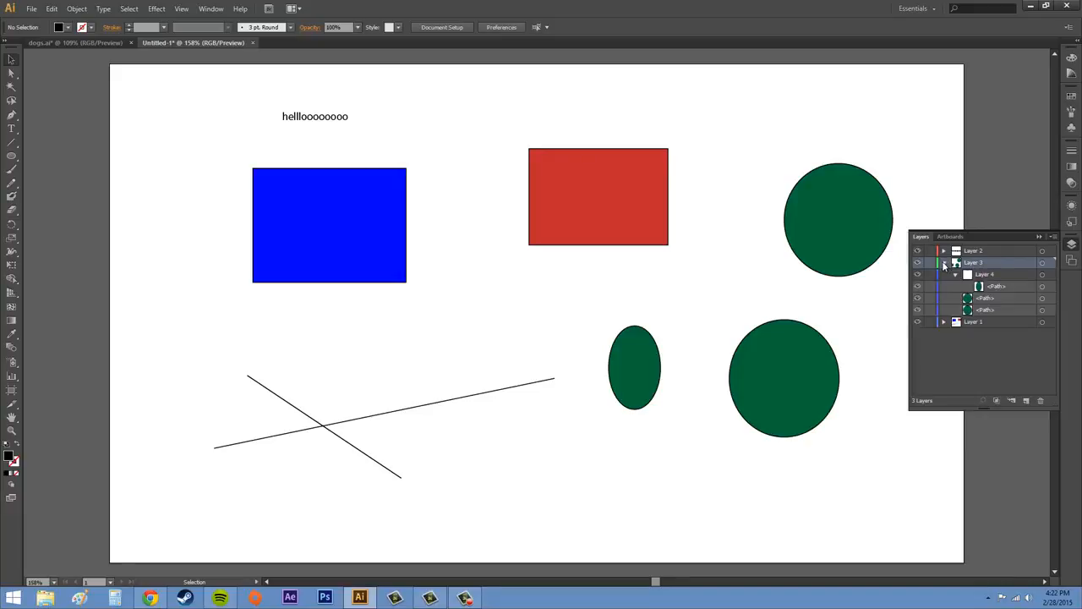
pyautogui.click(981, 251)
pyautogui.click(982, 263)
pyautogui.click(988, 275)
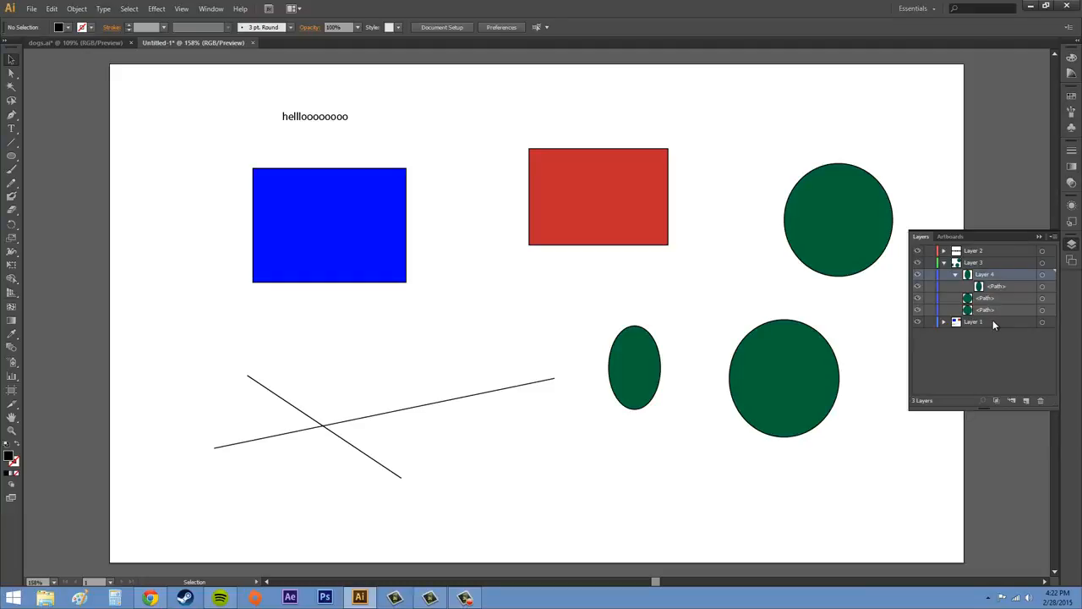
pyautogui.click(977, 254)
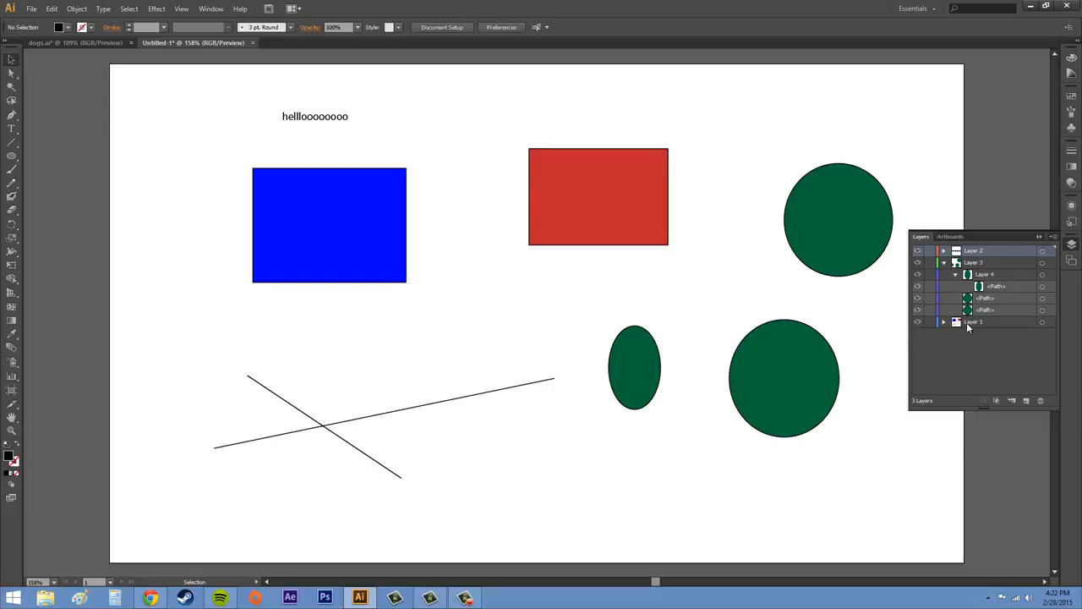
pyautogui.click(981, 278)
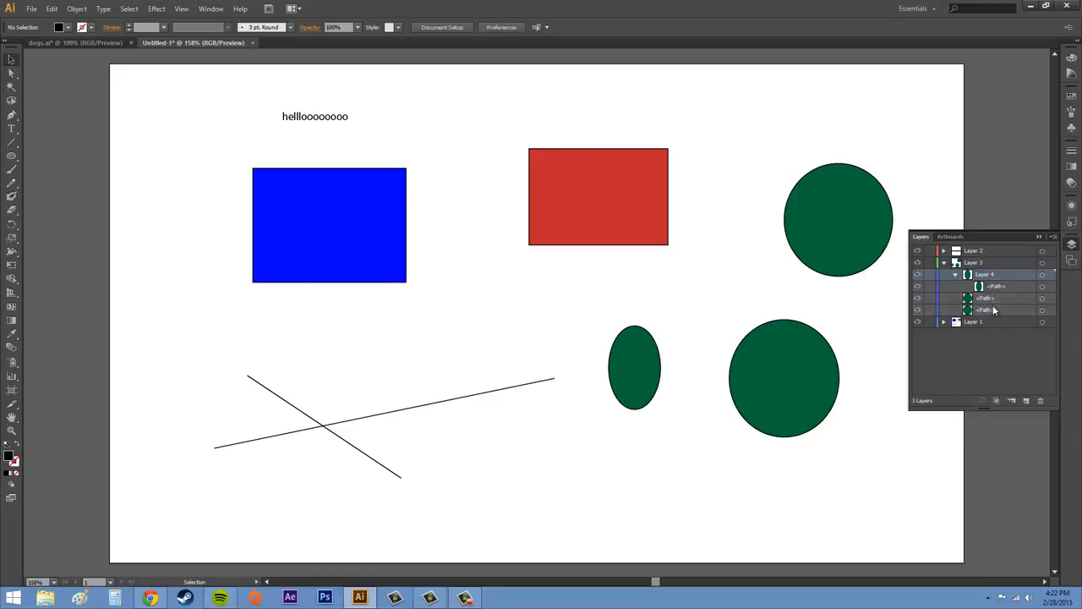
pyautogui.keyDown('shift'); pyautogui.click(993, 308); pyautogui.keyUp('shift')
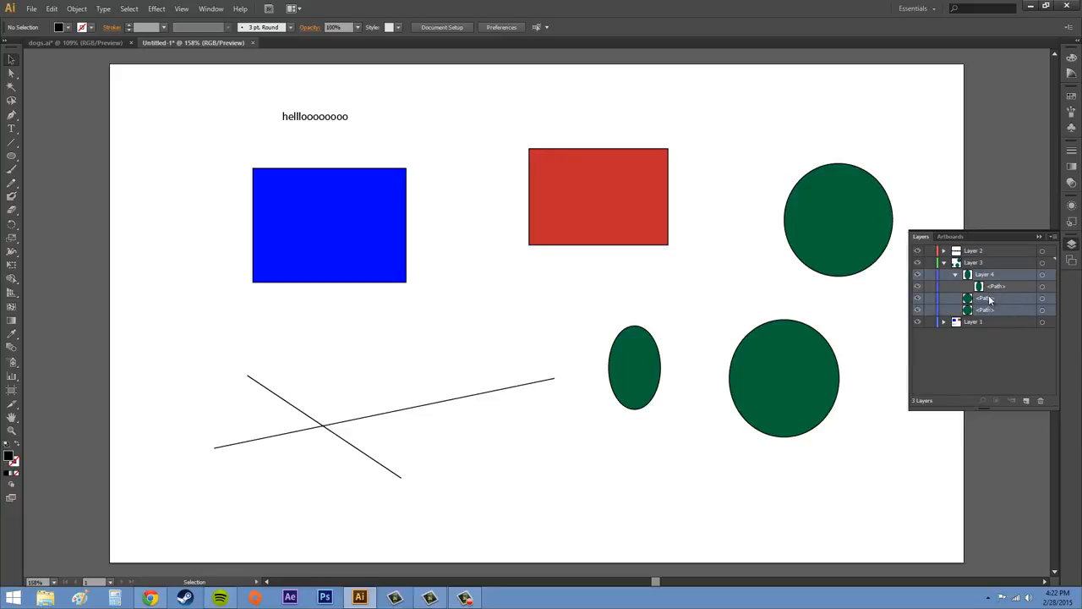
# Toggle the contents of Layer 3 closed and open, leaving the layer collapsed
pyautogui.click(945, 263)
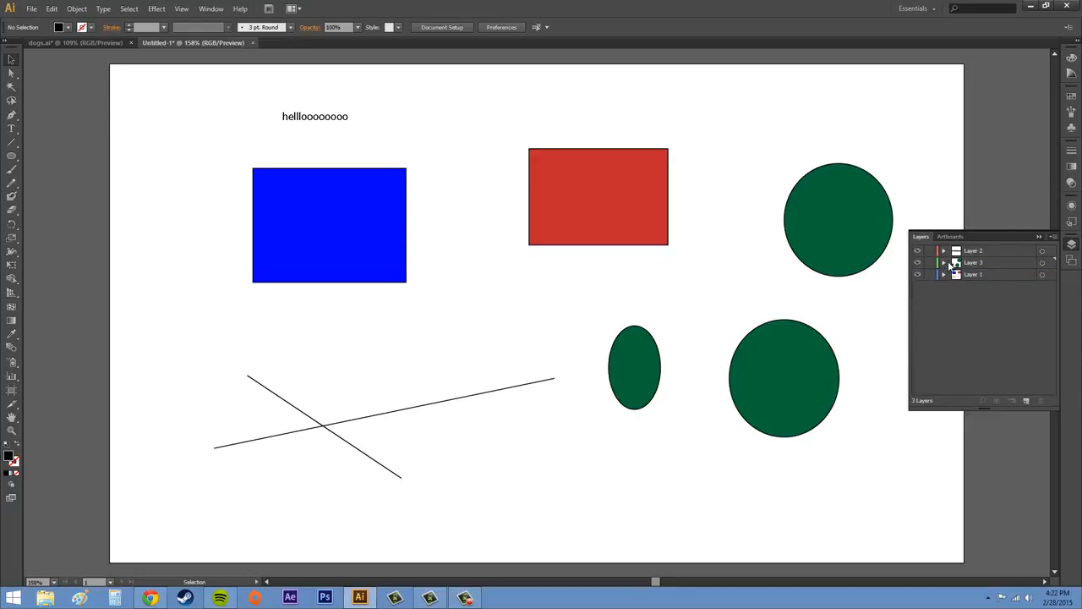
pyautogui.click(944, 263)
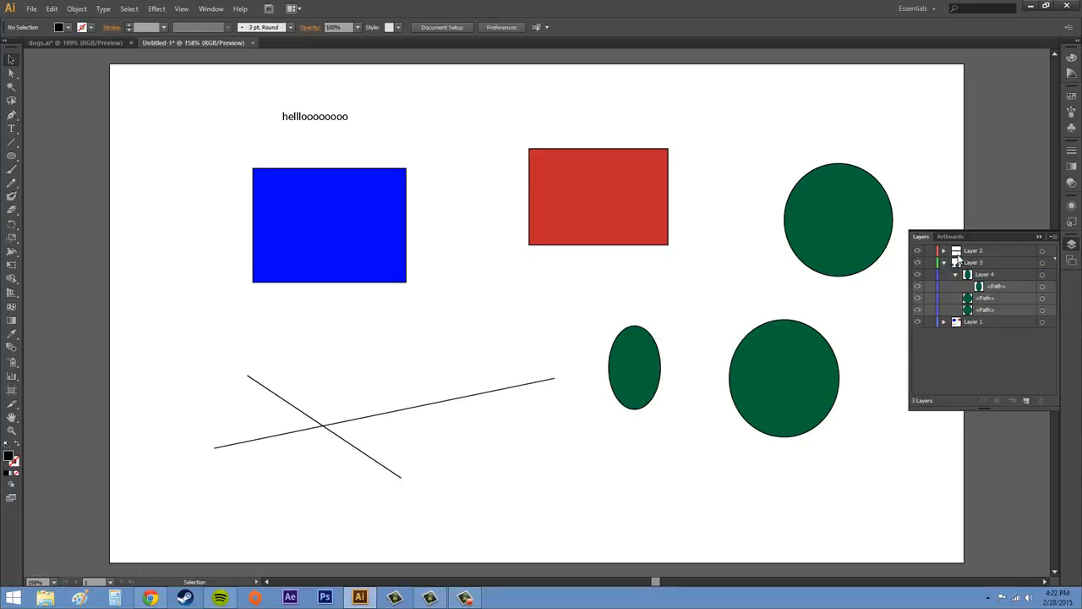
pyautogui.click(942, 264)
# Create four new empty layers directly above Layer 1
pyautogui.click(968, 252)
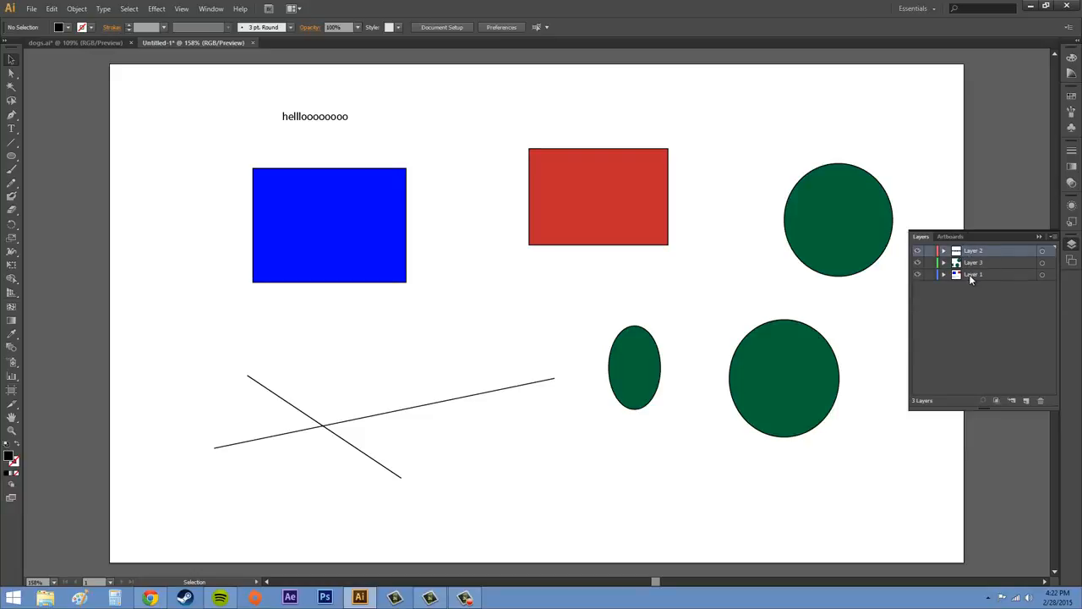
pyautogui.click(969, 276)
pyautogui.click(1025, 401)
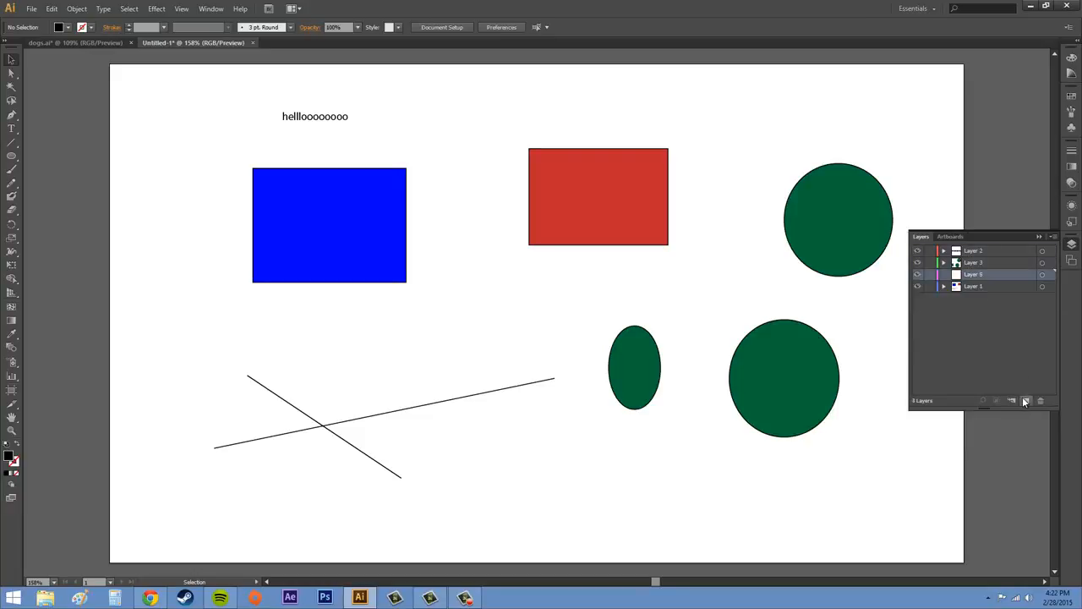
pyautogui.click(1025, 401)
pyautogui.click(1025, 401)
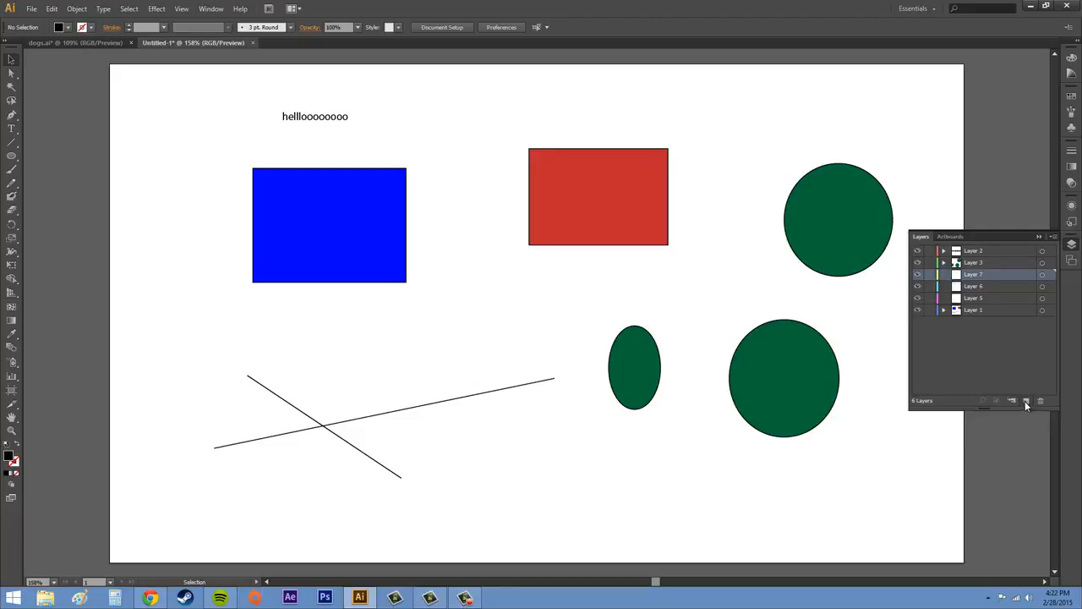
pyautogui.click(1025, 401)
# Select the continuous range of layers from Layer 2 through Layer 5, and clear the selection
pyautogui.click(975, 250)
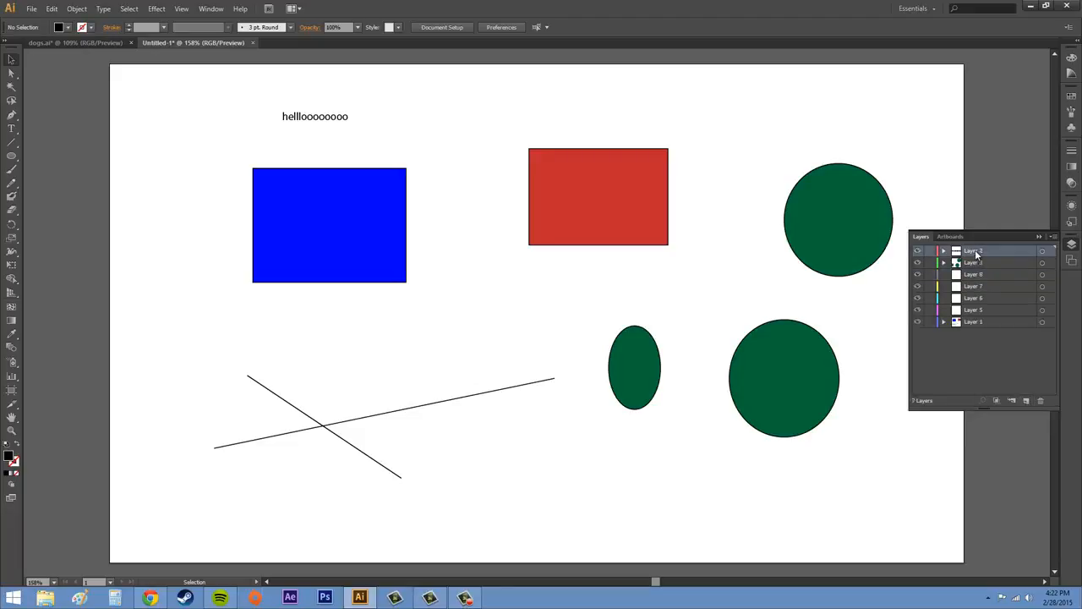
pyautogui.keyDown('shift'); pyautogui.click(987, 309); pyautogui.keyUp('shift')
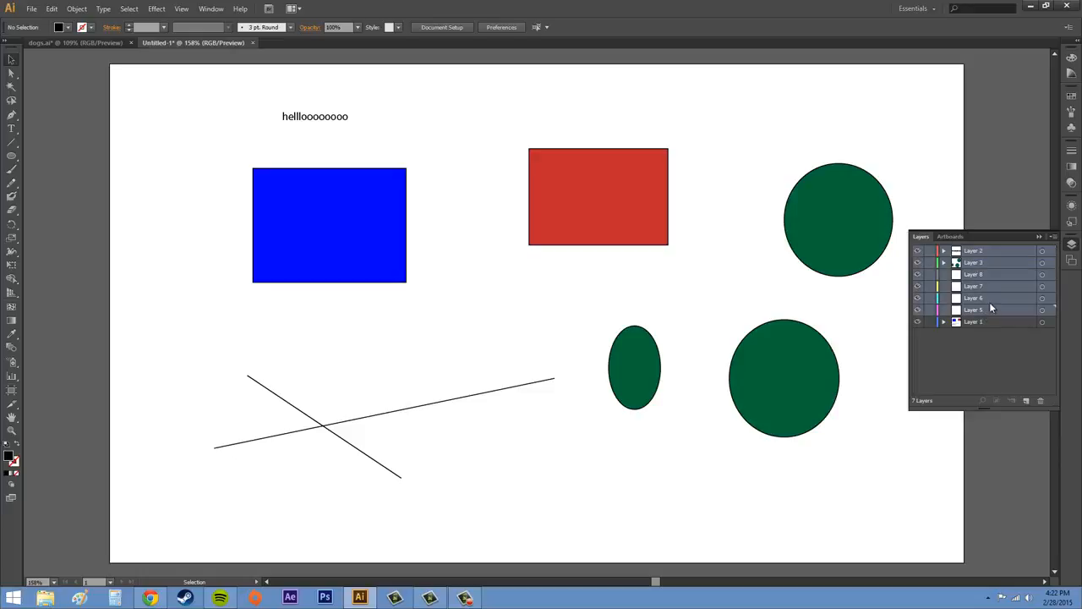
pyautogui.click(1005, 350)
# Select only the separate layers Layer 2, Layer 7, Layer 5 and Layer 1, and clear the selection
pyautogui.click(984, 253)
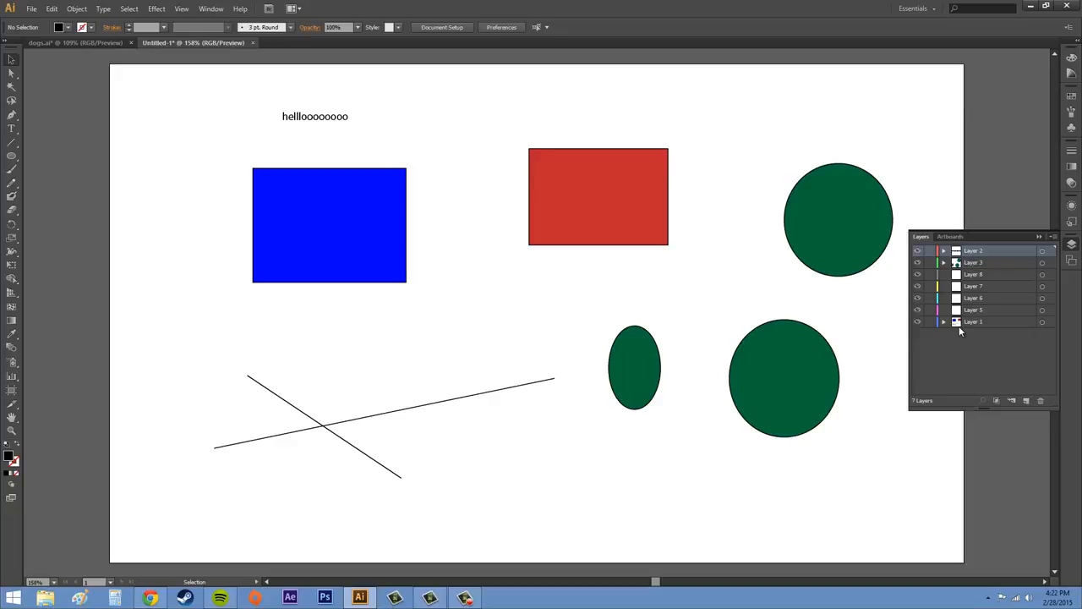
pyautogui.keyDown('ctrl'); pyautogui.click(986, 287); pyautogui.keyUp('ctrl')
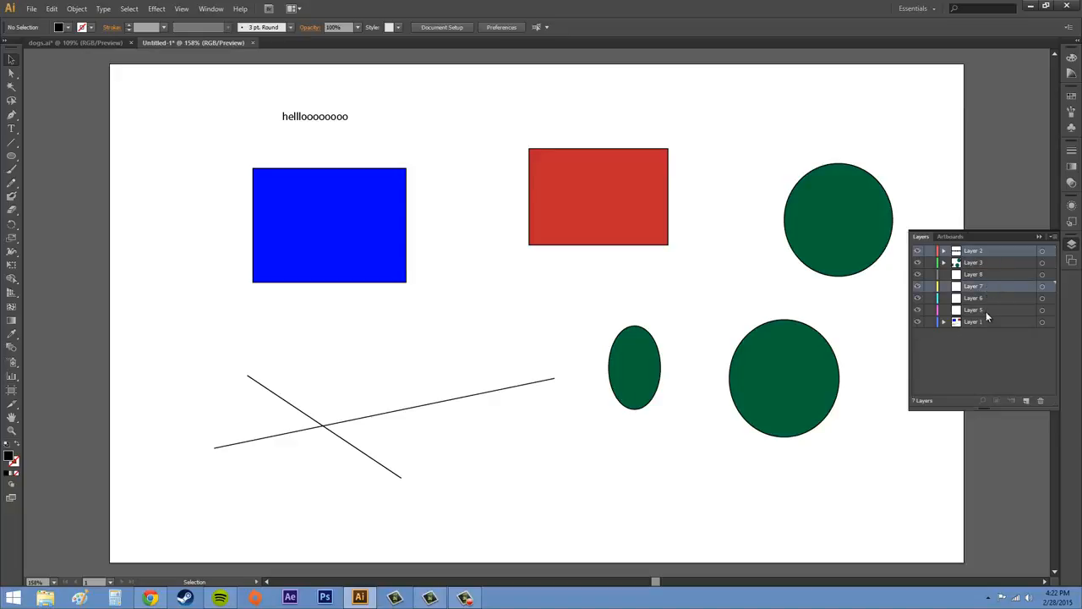
pyautogui.keyDown('ctrl'); pyautogui.click(986, 310); pyautogui.keyUp('ctrl')
pyautogui.keyDown('ctrl'); pyautogui.click(994, 322); pyautogui.keyUp('ctrl')
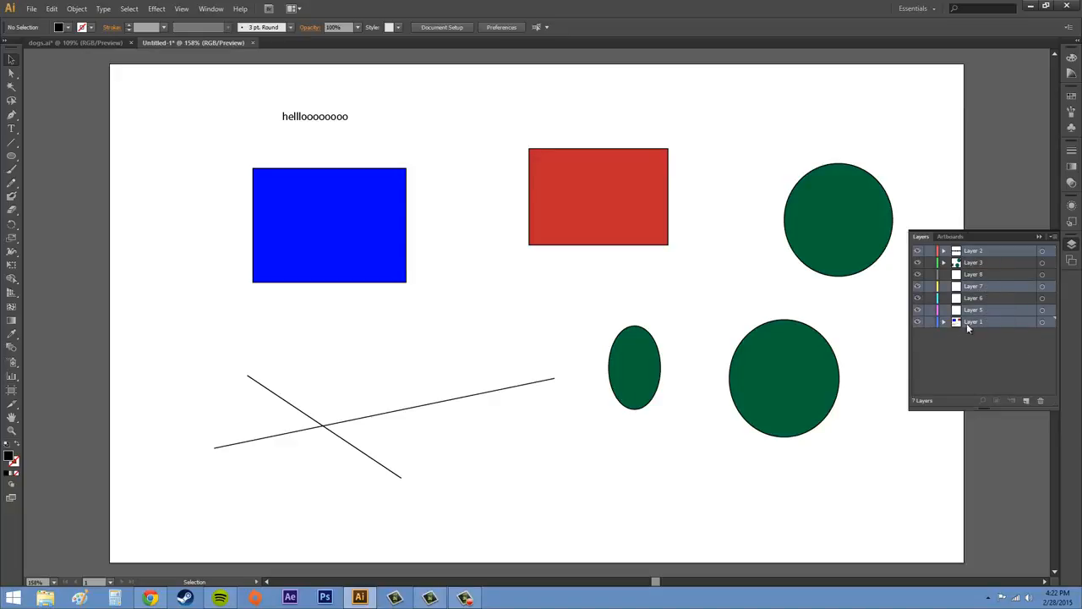
pyautogui.click(998, 358)
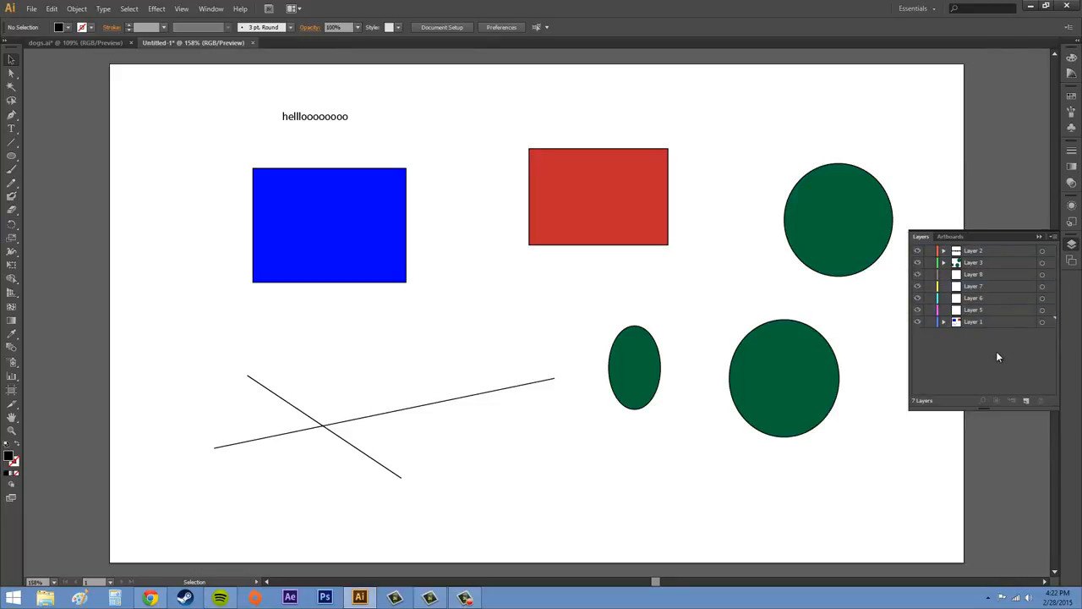
# Select Layer 2 through Layer 5, remove Layer 7 and Layer 3 from that selection, and deselect everything
pyautogui.click(990, 251)
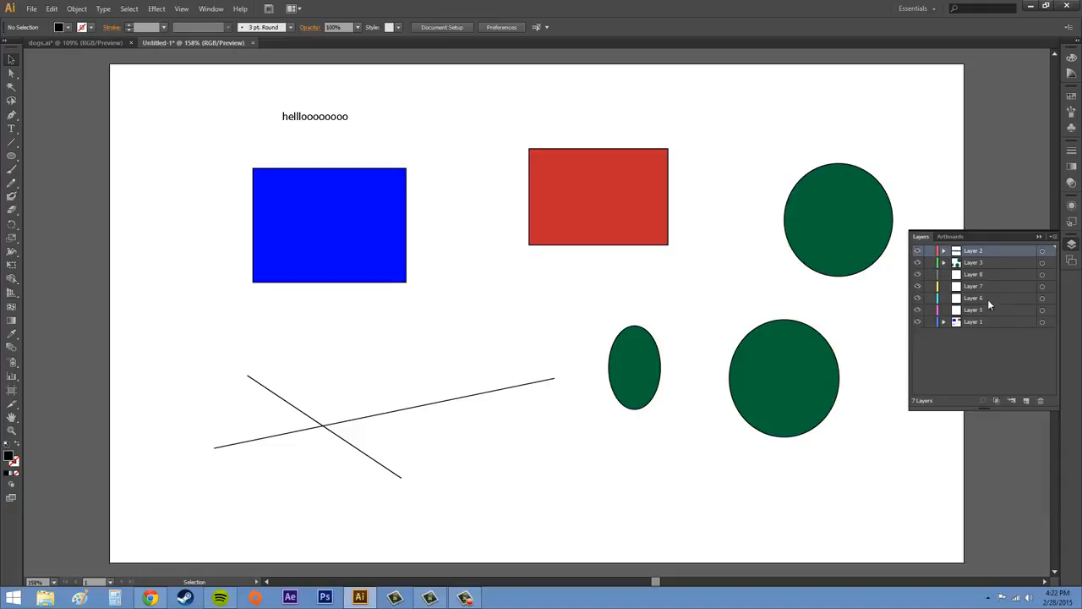
pyautogui.keyDown('shift'); pyautogui.click(991, 312); pyautogui.keyUp('shift')
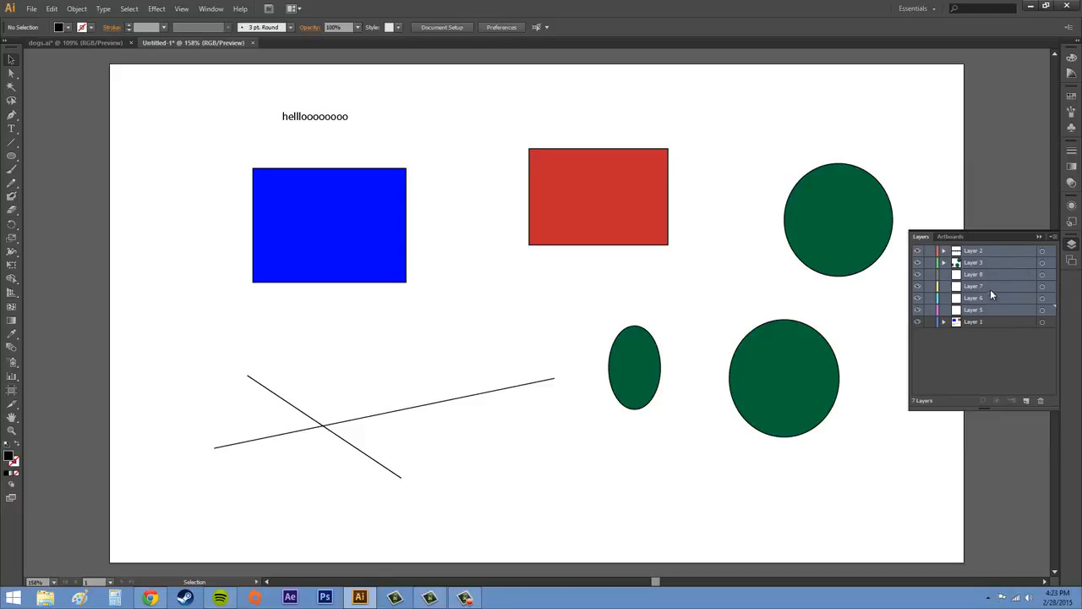
pyautogui.keyDown('ctrl'); pyautogui.click(1016, 287); pyautogui.keyUp('ctrl')
pyautogui.keyDown('ctrl'); pyautogui.click(996, 260); pyautogui.keyUp('ctrl')
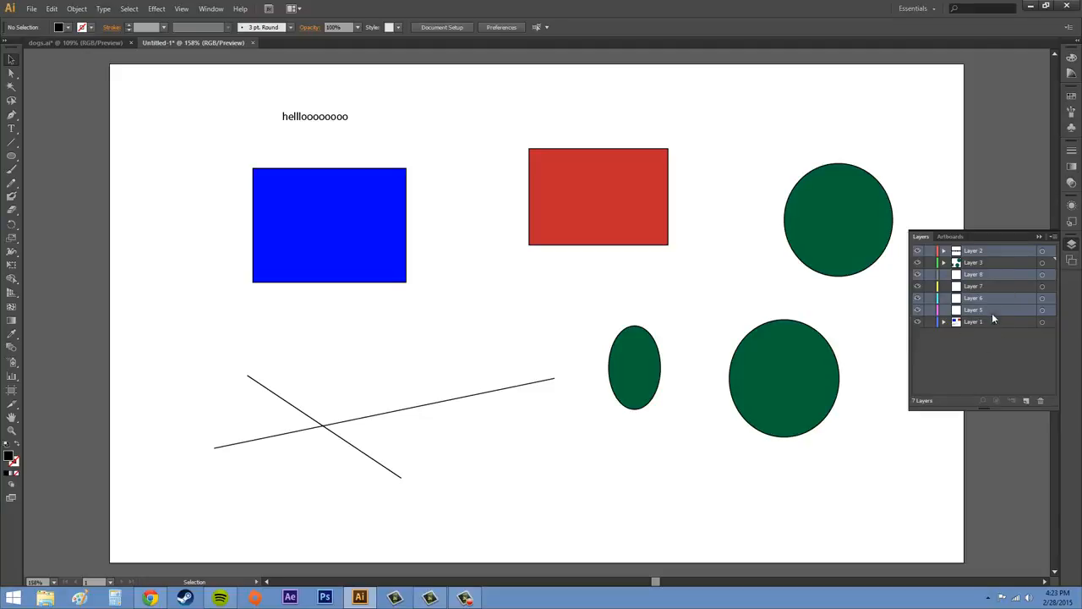
pyautogui.click(1000, 357)
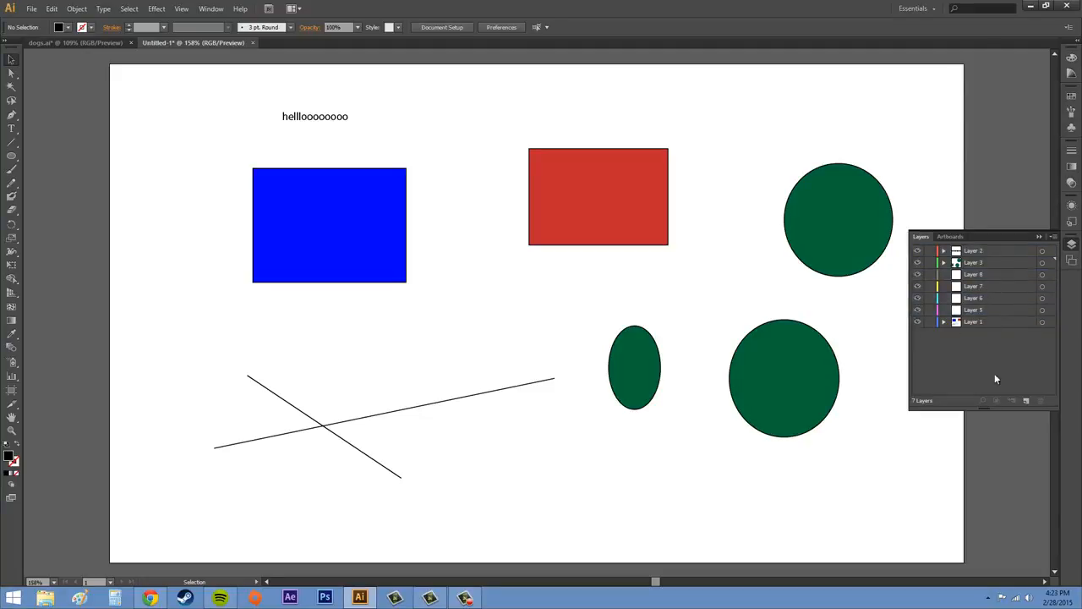
# Select all layers from Layer 2 through Layer 1 and clear the selection, doing this twice
pyautogui.click(981, 252)
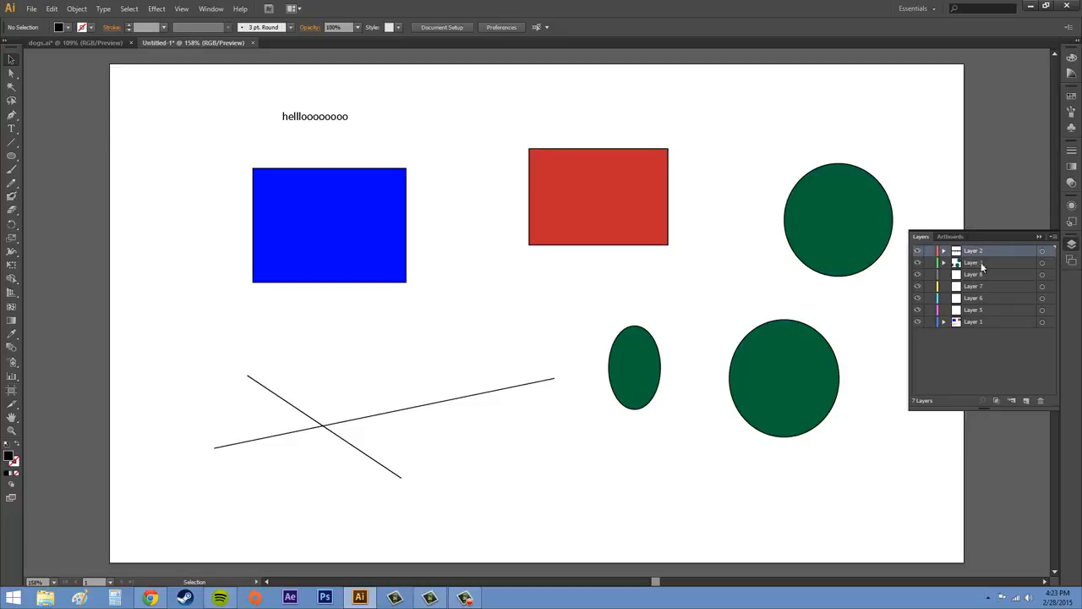
pyautogui.keyDown('shift'); pyautogui.click(976, 322); pyautogui.keyUp('shift')
pyautogui.click(132, 10)
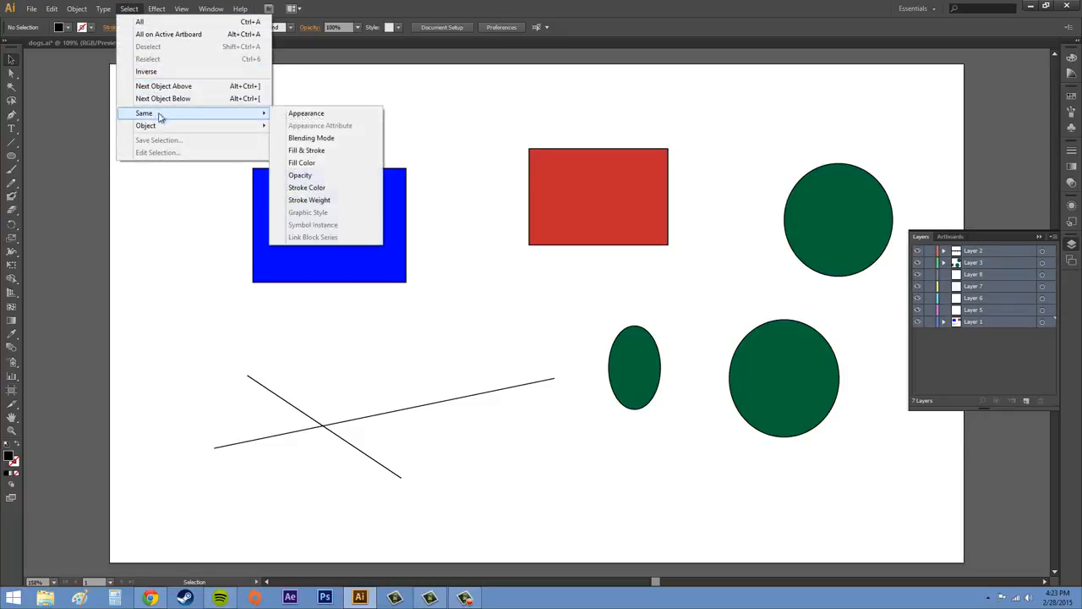
pyautogui.click(970, 369)
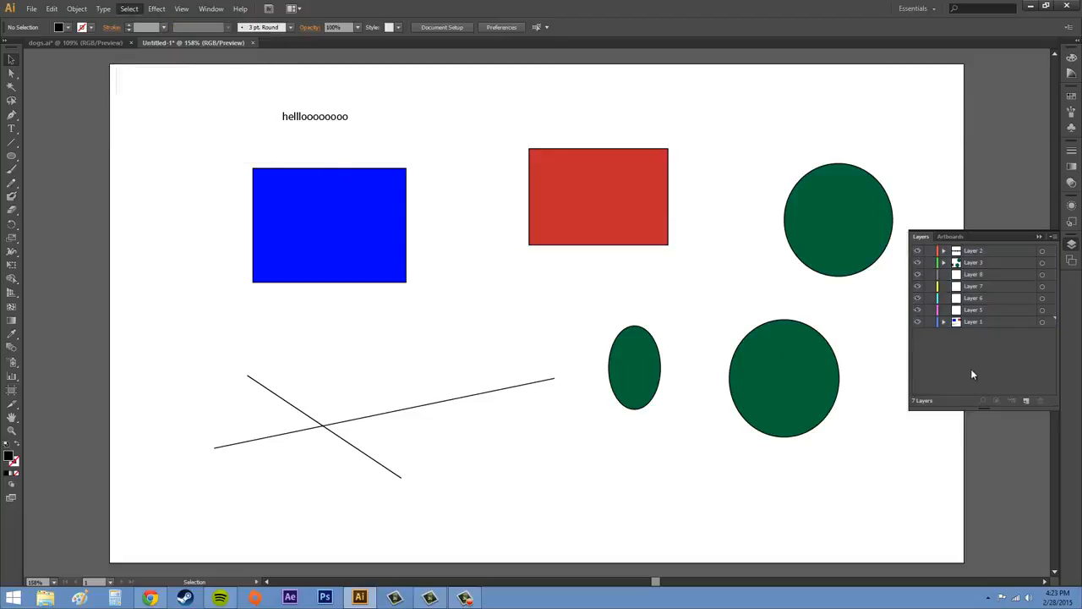
pyautogui.click(981, 251)
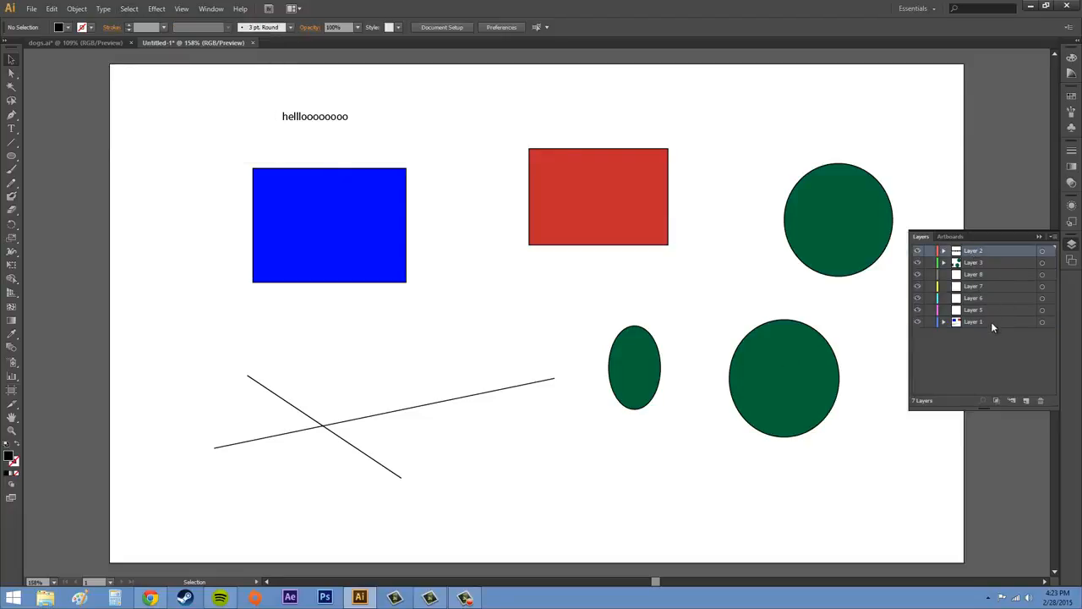
pyautogui.keyDown('shift'); pyautogui.click(991, 322); pyautogui.keyUp('shift')
pyautogui.click(1000, 350)
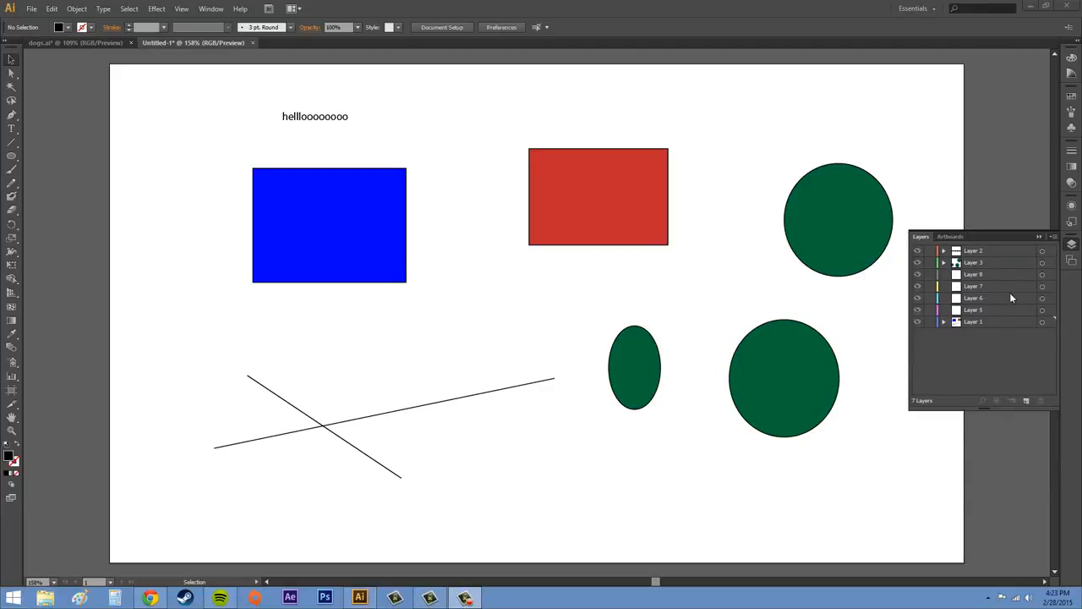
# Delete the empty layers Layer 8 and Layer 7
pyautogui.click(981, 277)
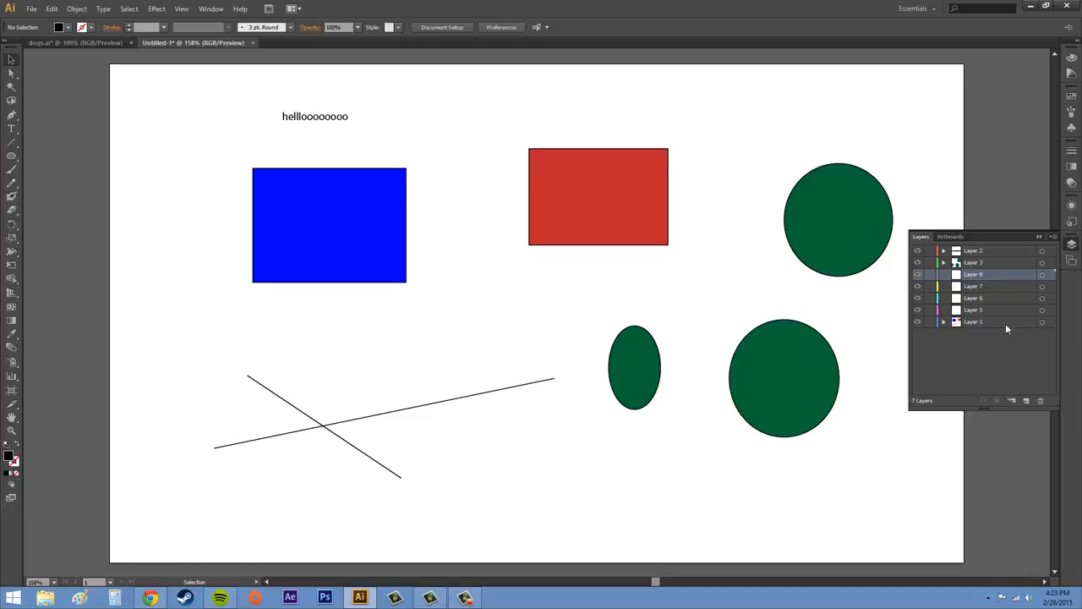
pyautogui.click(1041, 402)
pyautogui.moveTo(975, 279); pyautogui.dragTo(1042, 402)
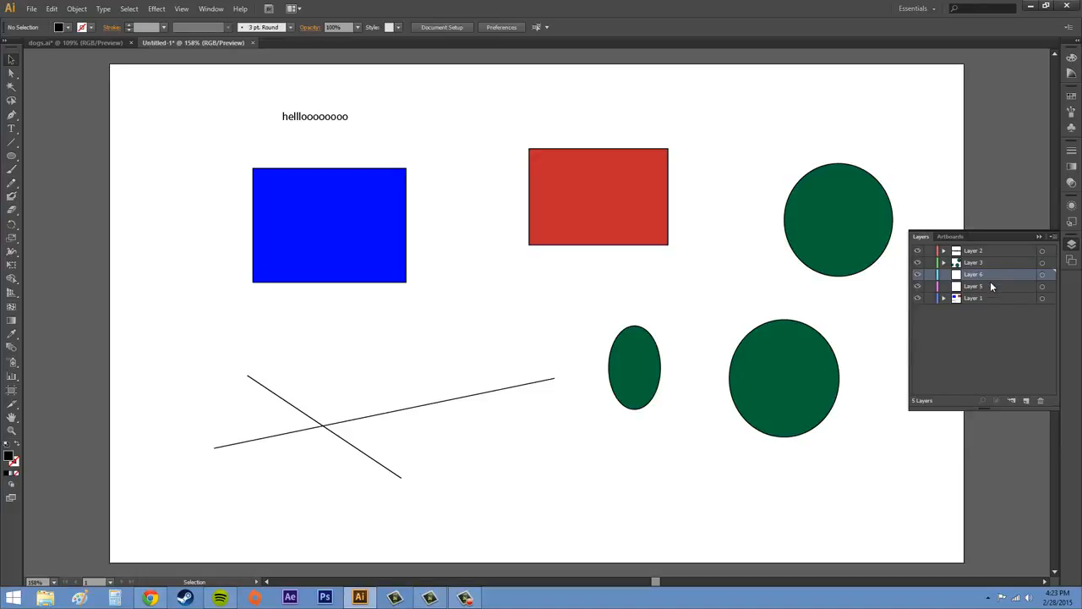
pyautogui.press('F10')
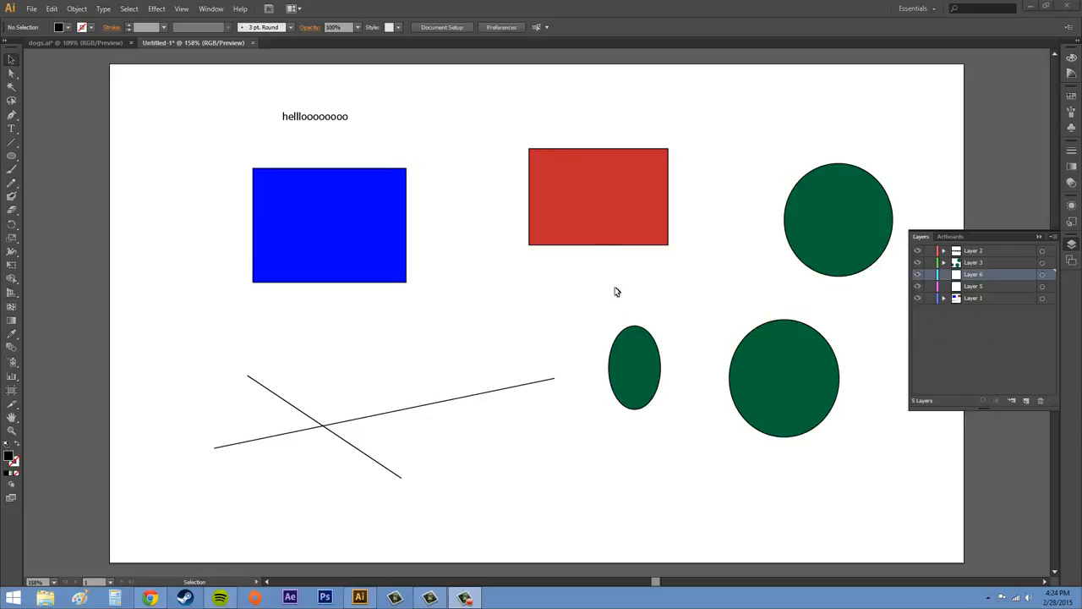
# Expand Layer 1 and target each of its paths individually, finishing with the whole layer targeted
pyautogui.click(944, 298)
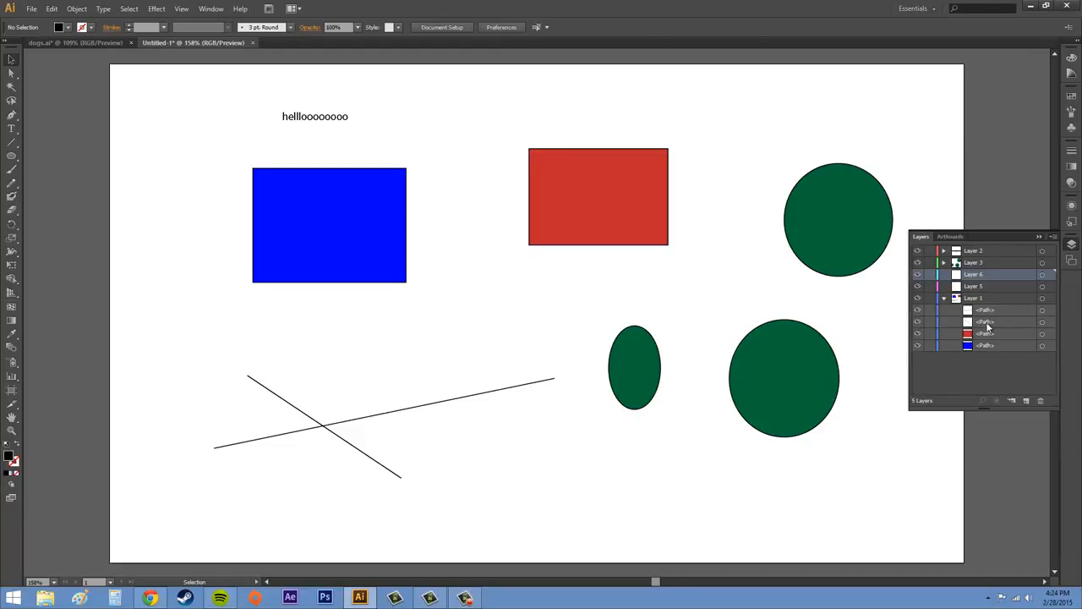
pyautogui.click(1042, 311)
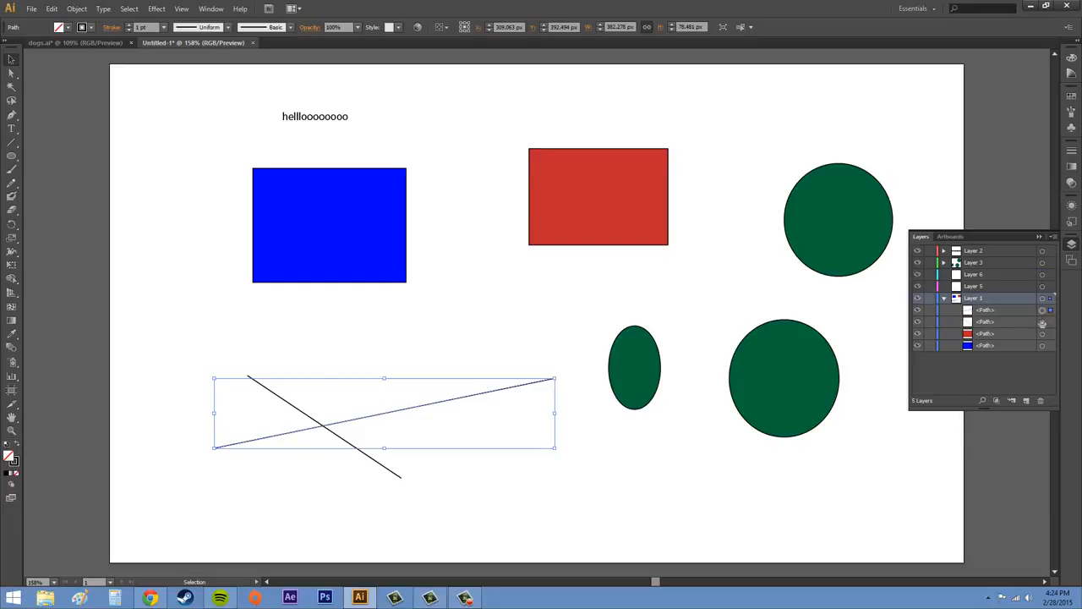
pyautogui.click(1042, 323)
pyautogui.click(1041, 334)
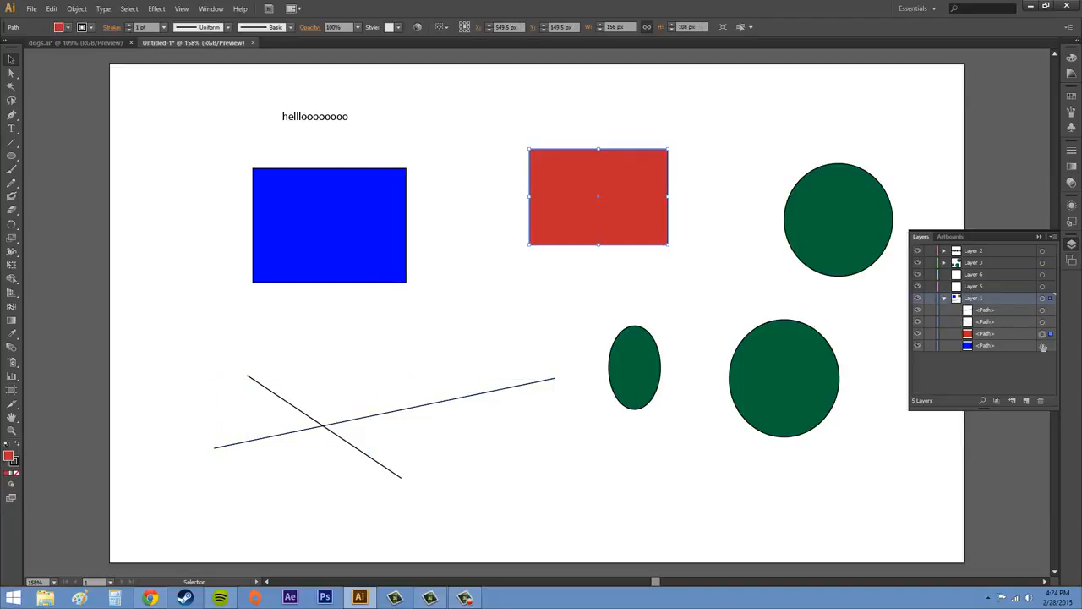
pyautogui.click(1042, 345)
pyautogui.click(1042, 334)
pyautogui.click(1042, 322)
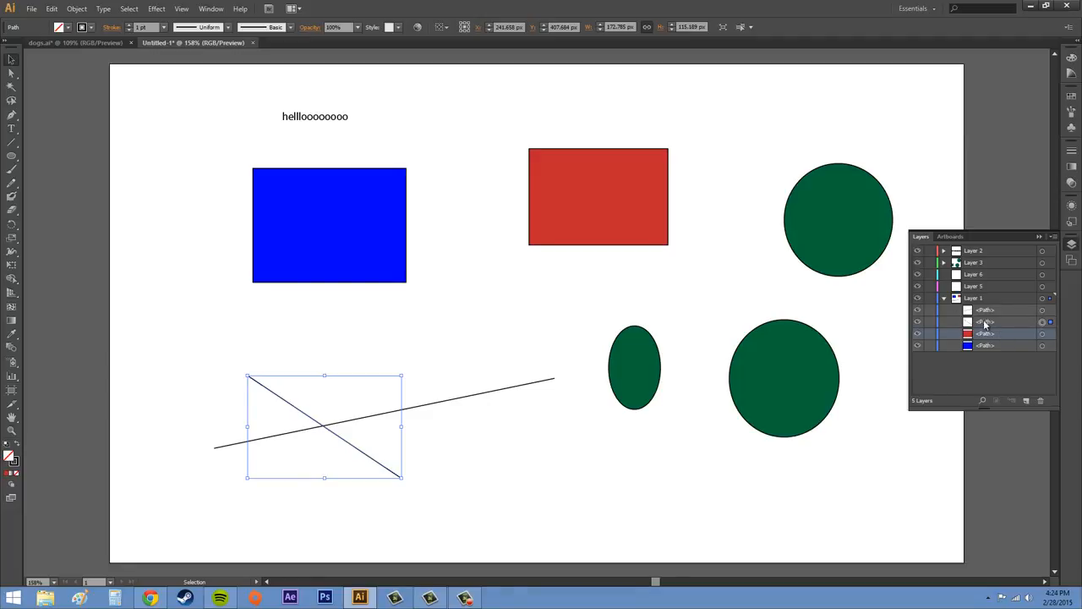
pyautogui.click(1042, 299)
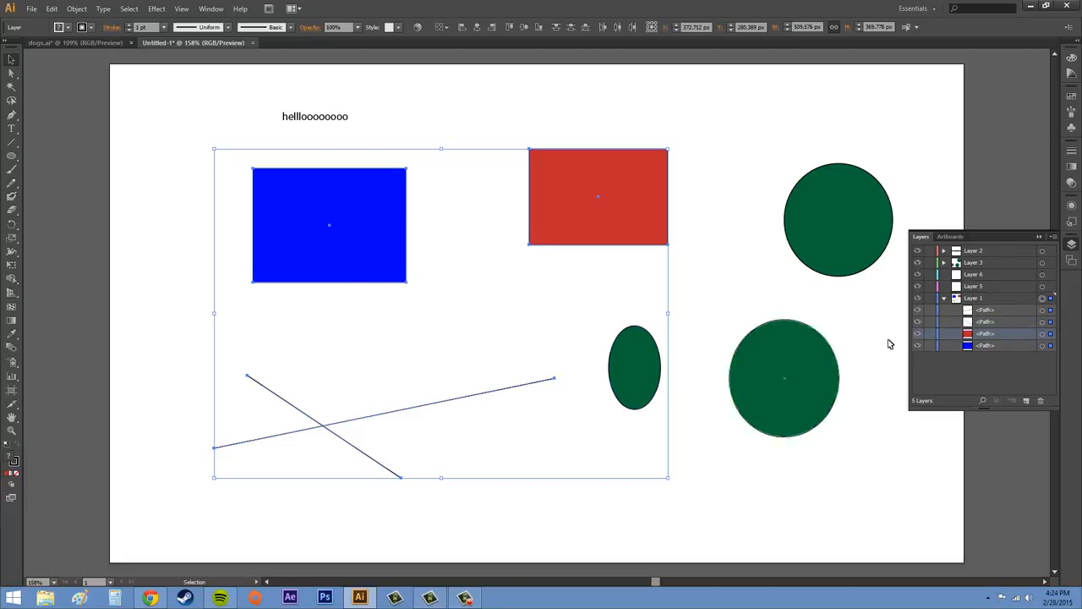
# Select only the shorter line, the longer line and the red rectangle of Layer 1, one after another
pyautogui.click(1051, 322)
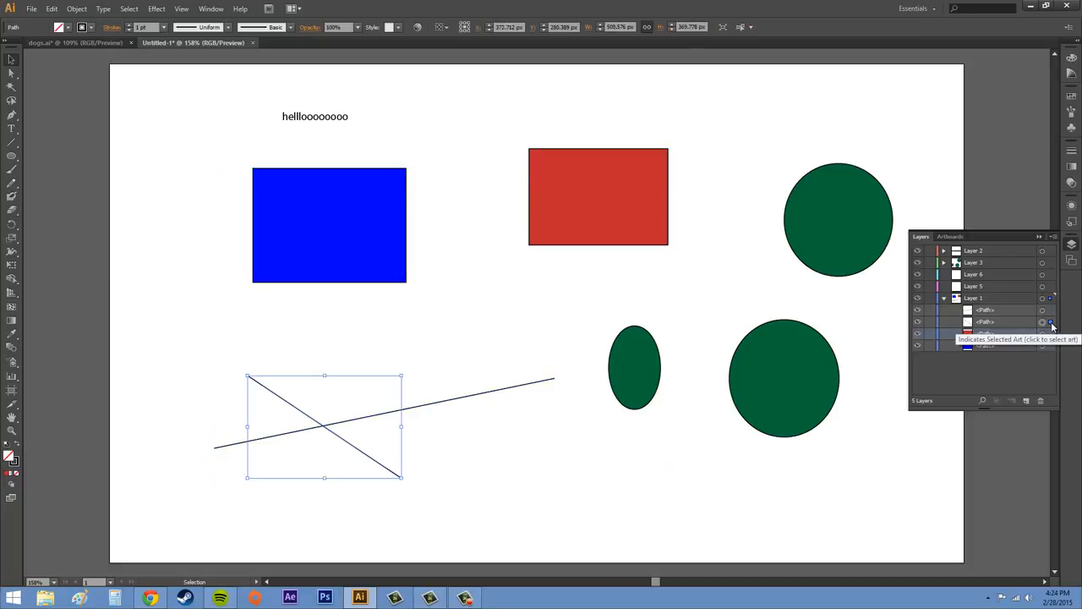
pyautogui.click(1051, 311)
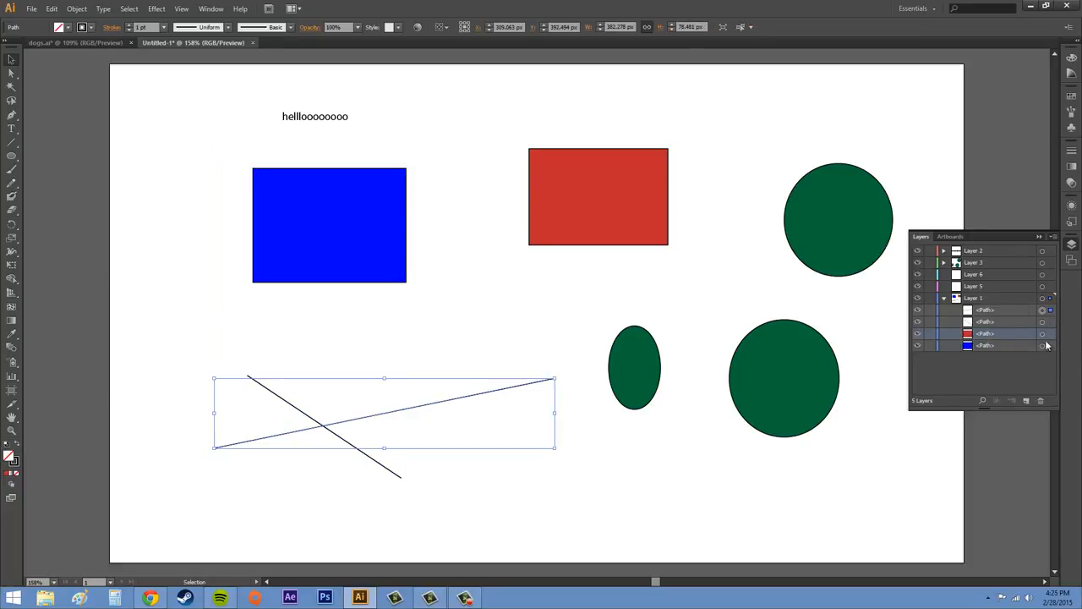
pyautogui.click(1049, 334)
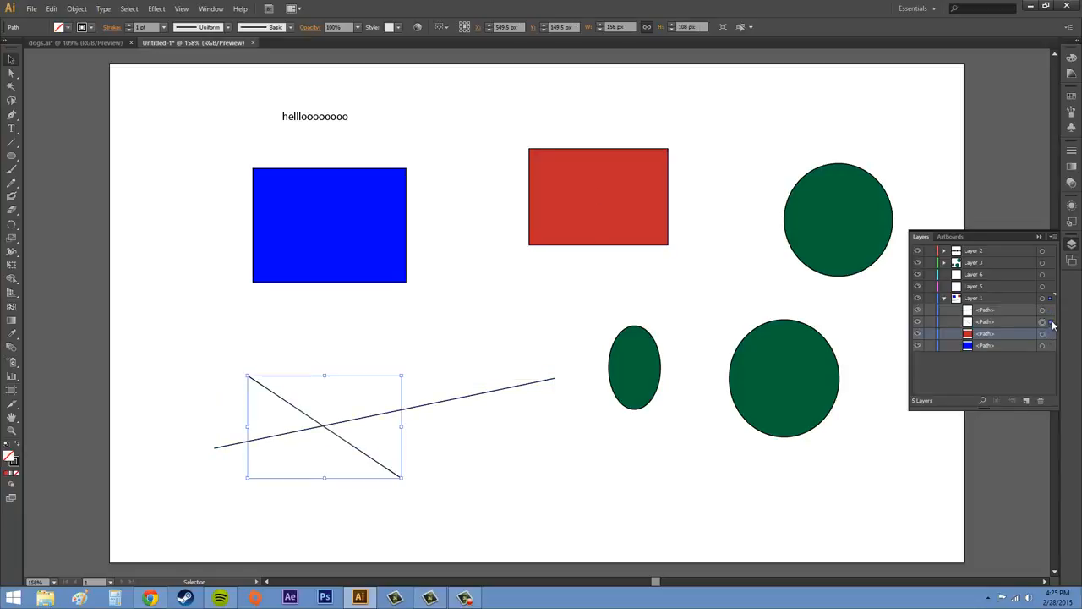
# Select the shorter line in Layer 1 and add the red rectangle, the blue rectangle and the longer line to the selection
pyautogui.click(1052, 323)
pyautogui.keyDown('shift'); pyautogui.click(1051, 334); pyautogui.keyUp('shift')
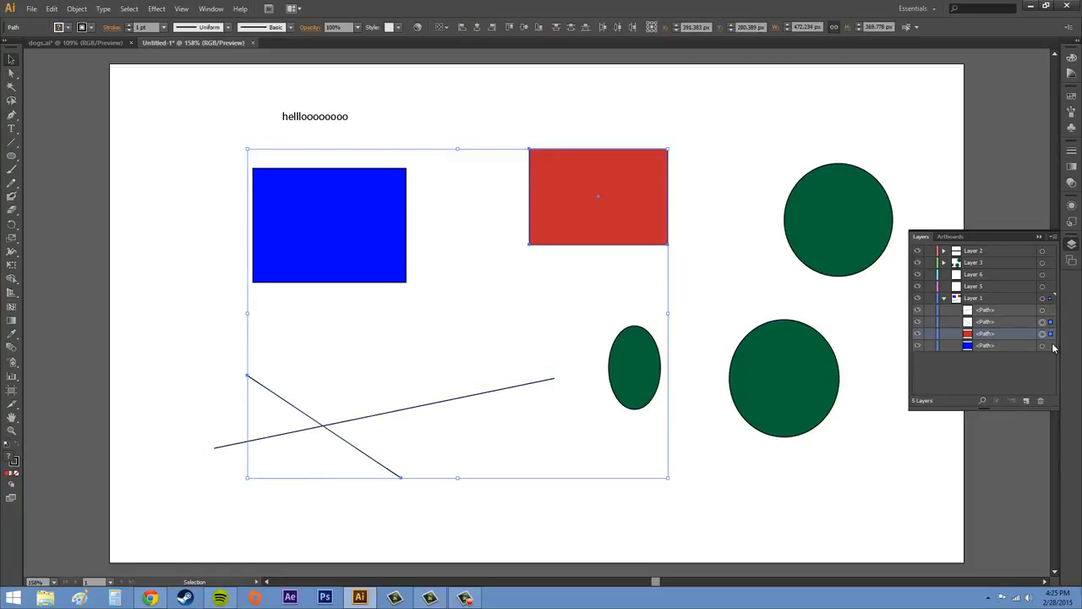
pyautogui.keyDown('shift'); pyautogui.click(1051, 346); pyautogui.keyUp('shift')
pyautogui.keyDown('shift'); pyautogui.click(1052, 310); pyautogui.keyUp('shift')
# Remove the shorter line and the blue rectangle from the selection and add them back, toggling the line twice
pyautogui.keyDown('shift'); pyautogui.click(1052, 322); pyautogui.keyUp('shift')
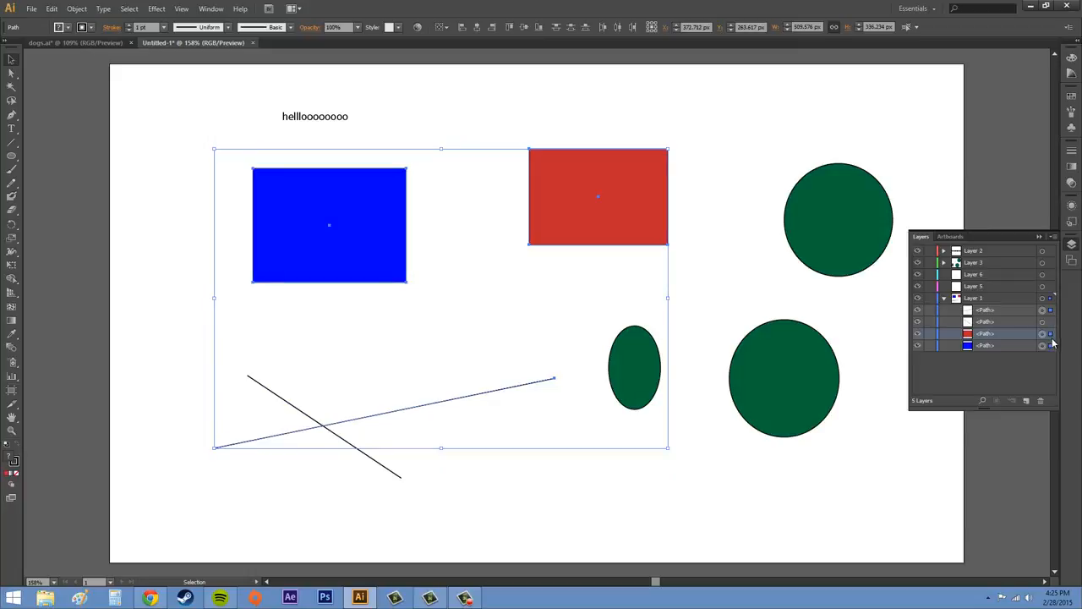
pyautogui.keyDown('shift'); pyautogui.click(1051, 346); pyautogui.keyUp('shift')
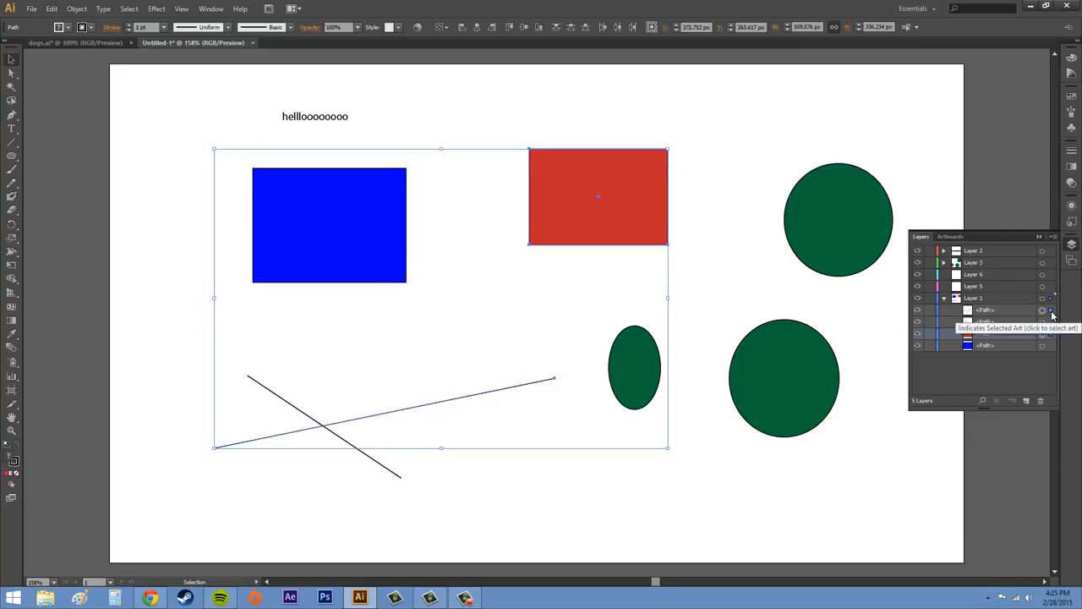
pyautogui.keyDown('shift'); pyautogui.click(1052, 322); pyautogui.keyUp('shift')
pyautogui.keyDown('shift'); pyautogui.click(1051, 346); pyautogui.keyUp('shift')
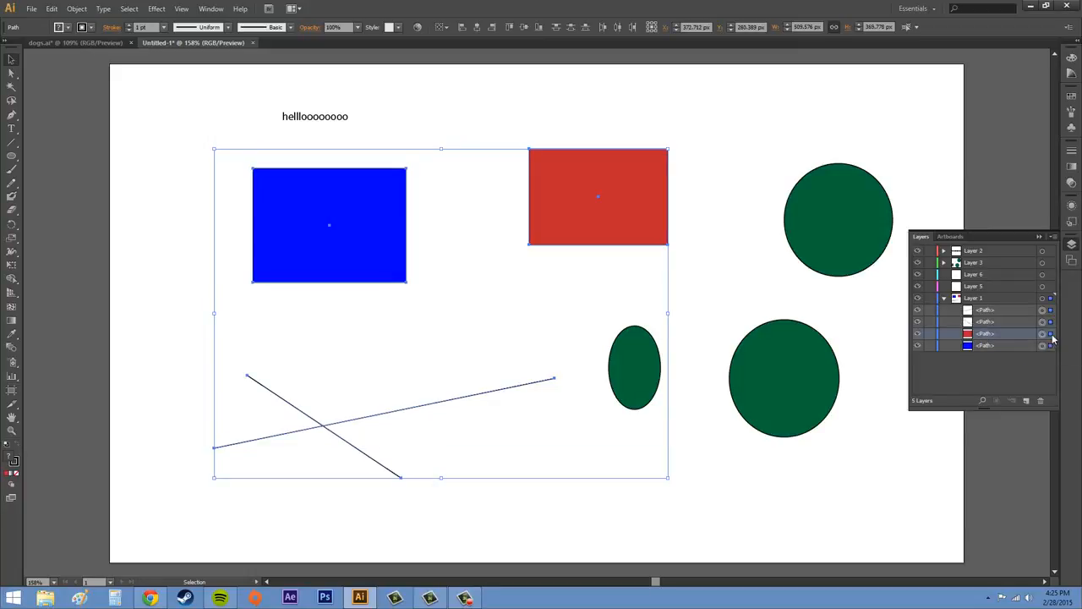
pyautogui.keyDown('shift'); pyautogui.click(1051, 322); pyautogui.keyUp('shift')
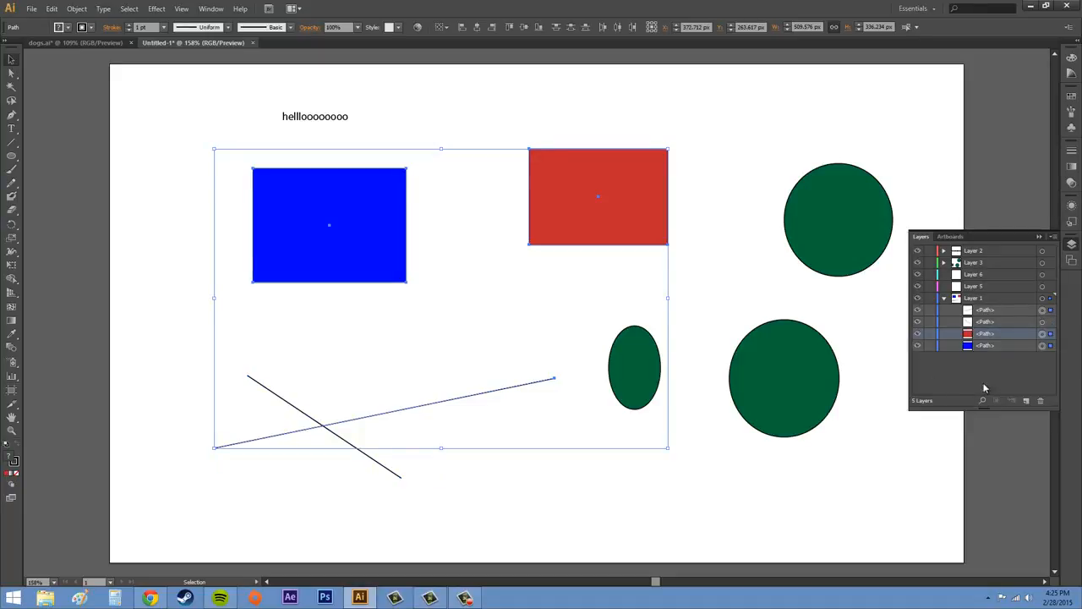
pyautogui.keyDown('shift'); pyautogui.click(1051, 322); pyautogui.keyUp('shift')
# Remove both rectangles from the selection and add them back, and do the same with the longer line
pyautogui.keyDown('shift'); pyautogui.click(1051, 333); pyautogui.keyUp('shift')
pyautogui.keyDown('shift'); pyautogui.click(1051, 346); pyautogui.keyUp('shift')
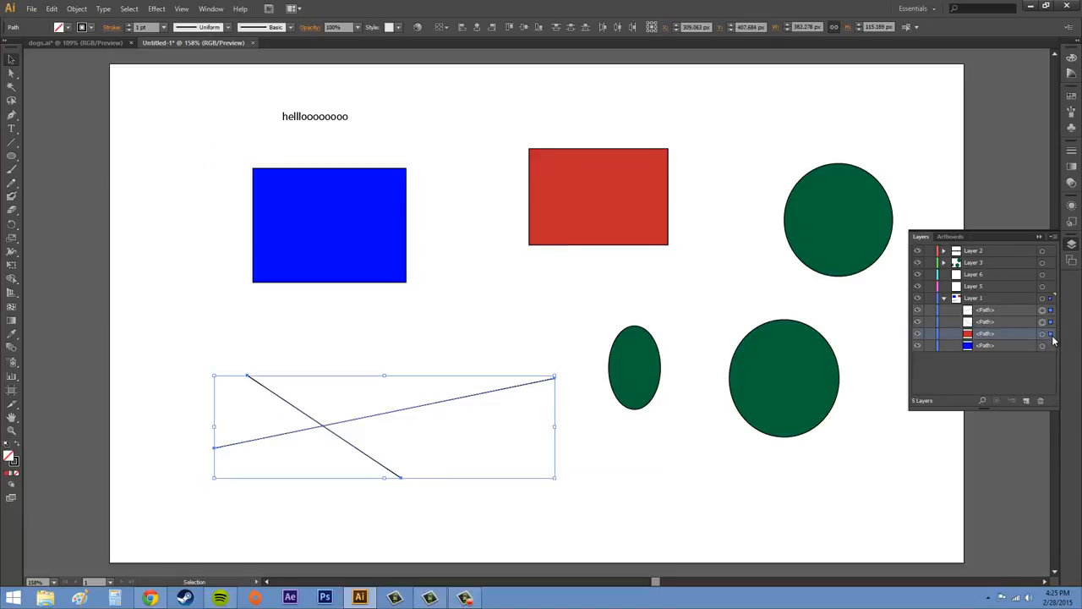
pyautogui.keyDown('shift'); pyautogui.click(1051, 334); pyautogui.keyUp('shift')
pyautogui.keyDown('shift'); pyautogui.click(1051, 346); pyautogui.keyUp('shift')
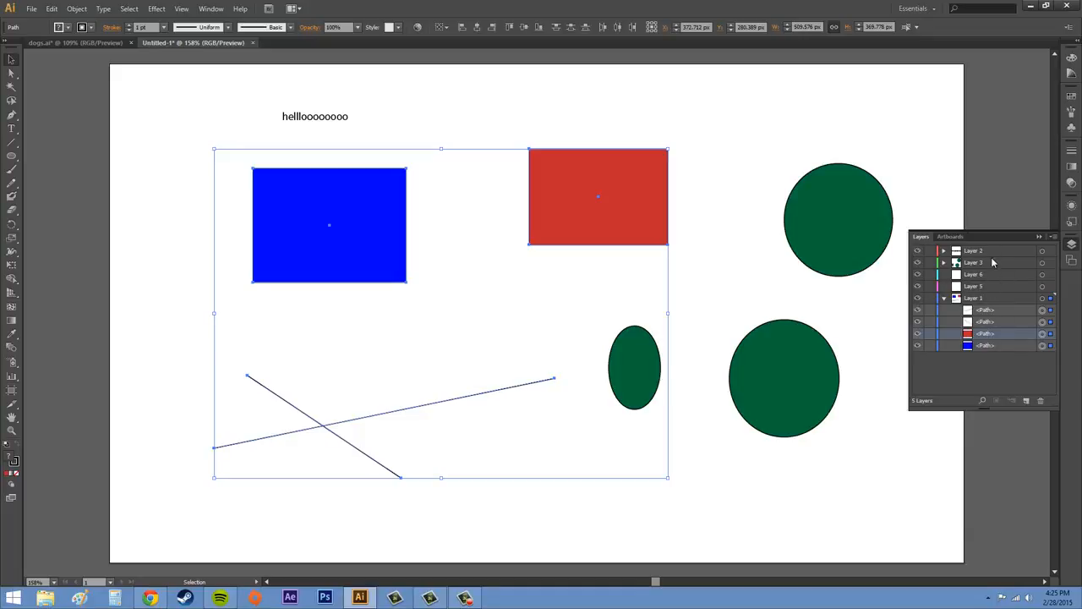
pyautogui.keyDown('shift'); pyautogui.click(1051, 310); pyautogui.keyUp('shift')
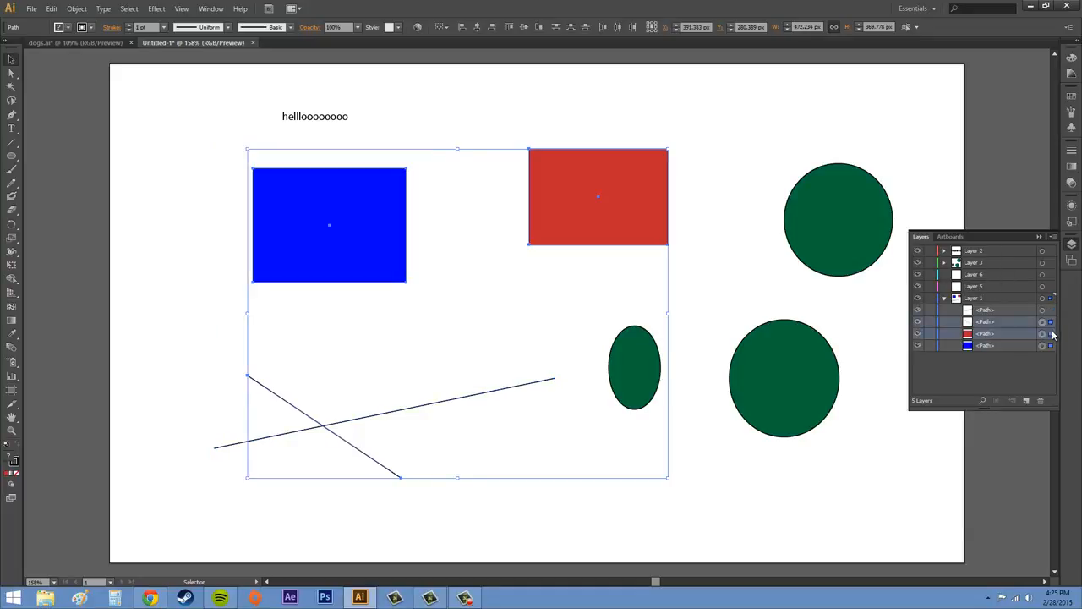
pyautogui.keyDown('shift'); pyautogui.click(1051, 309); pyautogui.keyUp('shift')
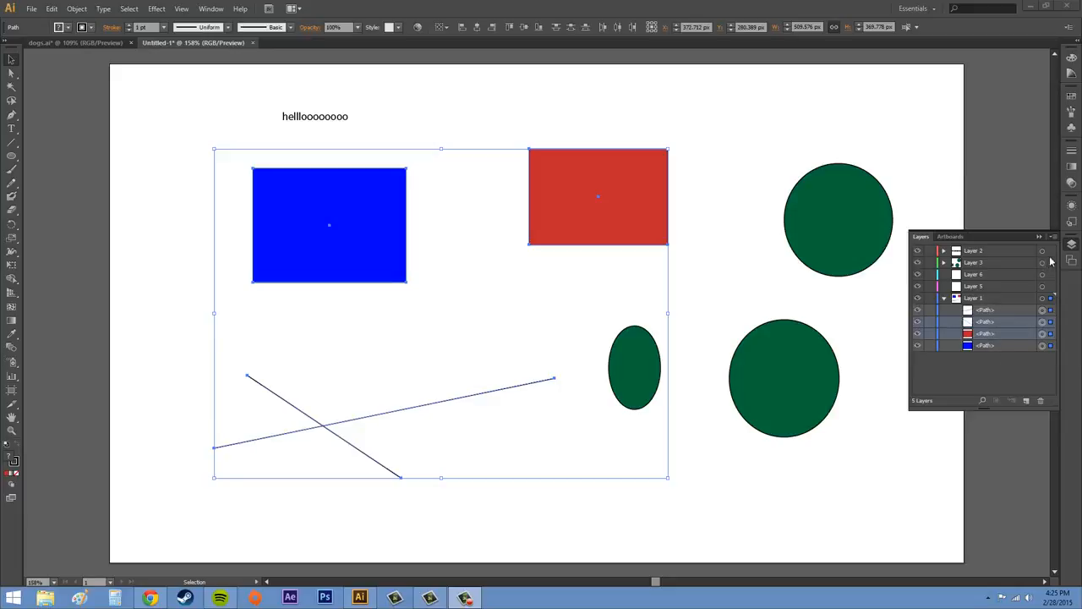
# Add Layer 3's artwork to the selection, expand the layer, and leave only its lower circle out of the selection
pyautogui.click(1049, 263)
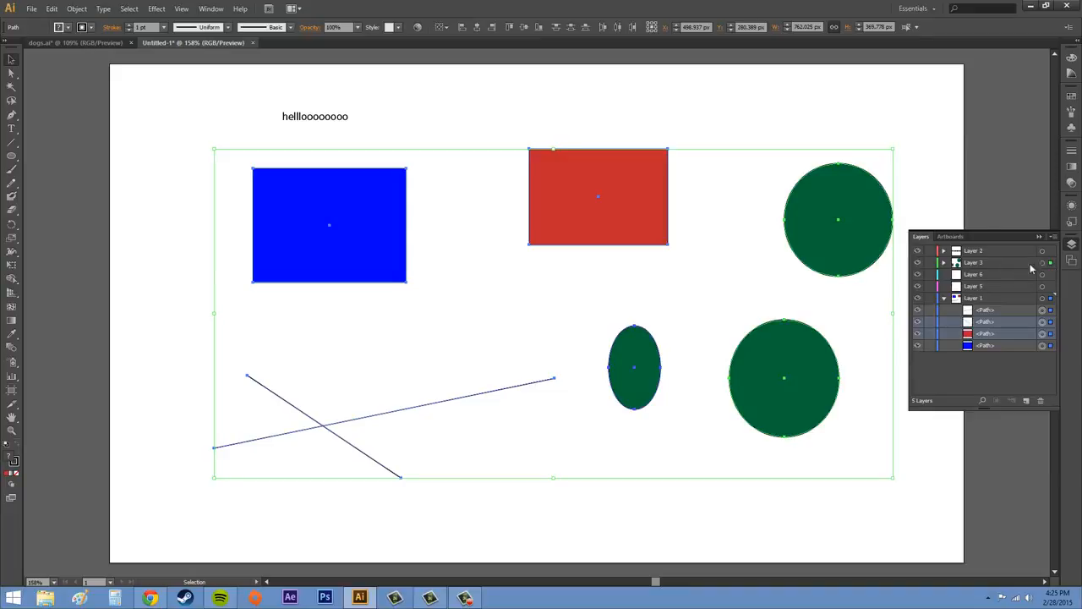
pyautogui.click(944, 262)
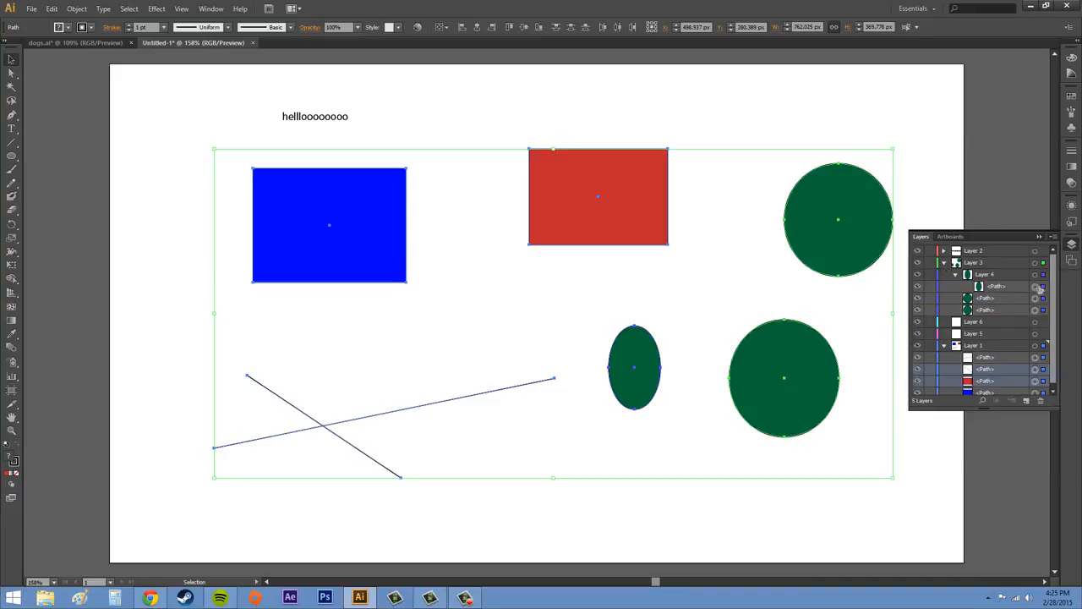
pyautogui.keyDown('shift'); pyautogui.click(1043, 310); pyautogui.keyUp('shift')
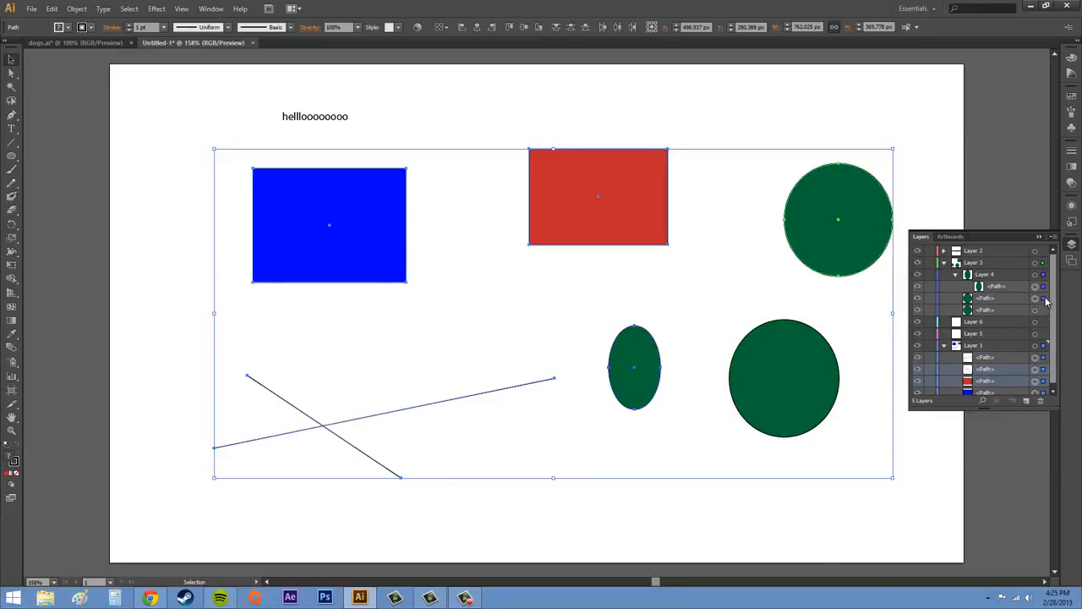
pyautogui.keyDown('shift'); pyautogui.click(1044, 297); pyautogui.keyUp('shift')
pyautogui.keyDown('shift'); pyautogui.click(1044, 287); pyautogui.keyUp('shift')
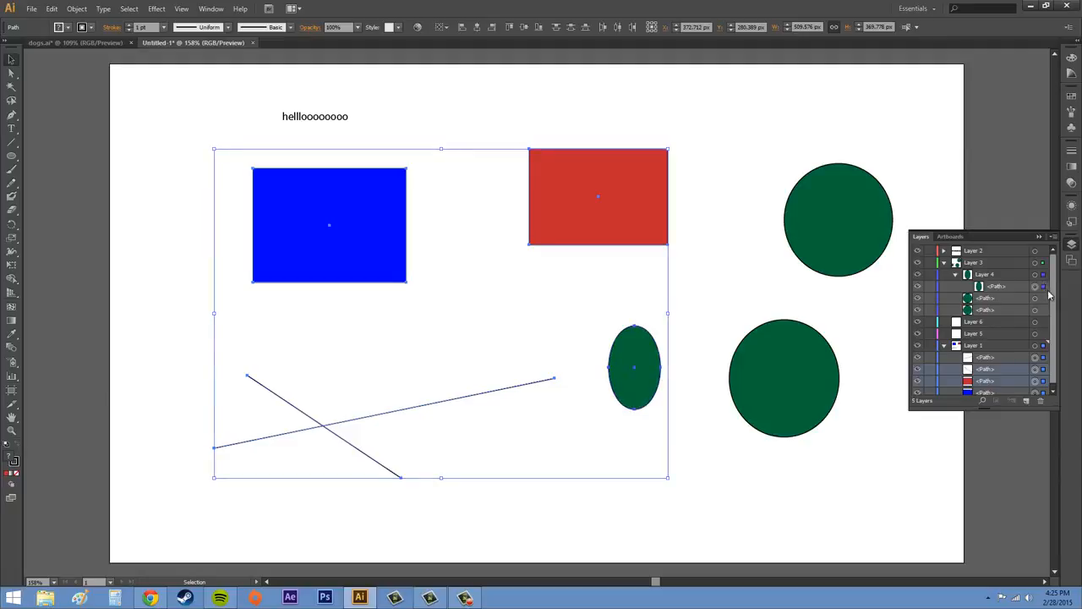
pyautogui.keyDown('shift'); pyautogui.click(1045, 298); pyautogui.keyUp('shift')
pyautogui.keyDown('shift'); pyautogui.click(1044, 287); pyautogui.keyUp('shift')
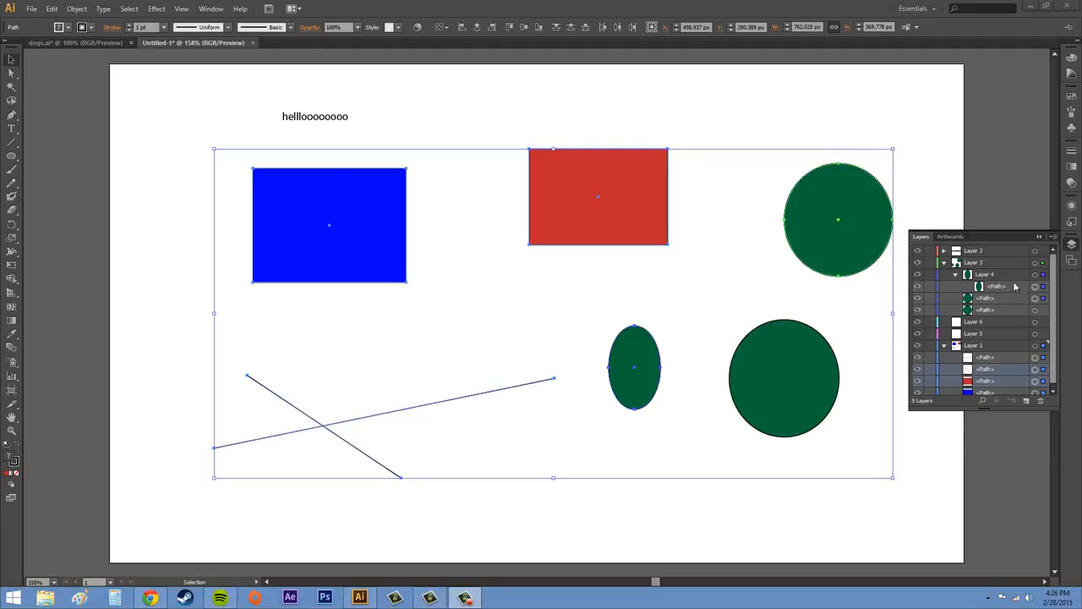
# Move the lower circle's path into Layer 4 and the upper circle's path into Layer 5, and collapse Layer 1
pyautogui.click(996, 309)
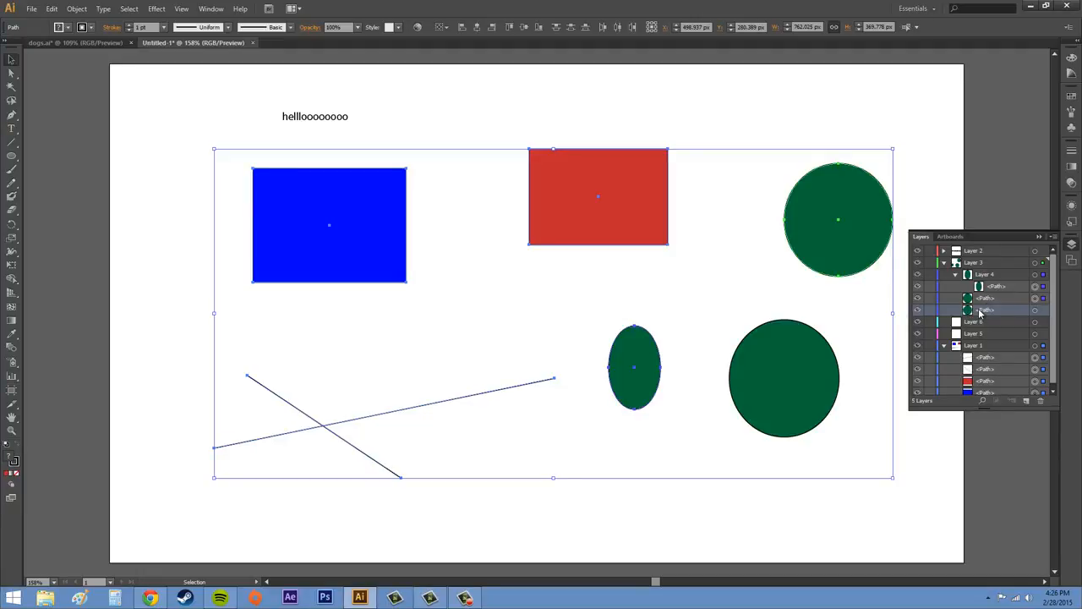
pyautogui.moveTo(981, 313); pyautogui.dragTo(989, 335)
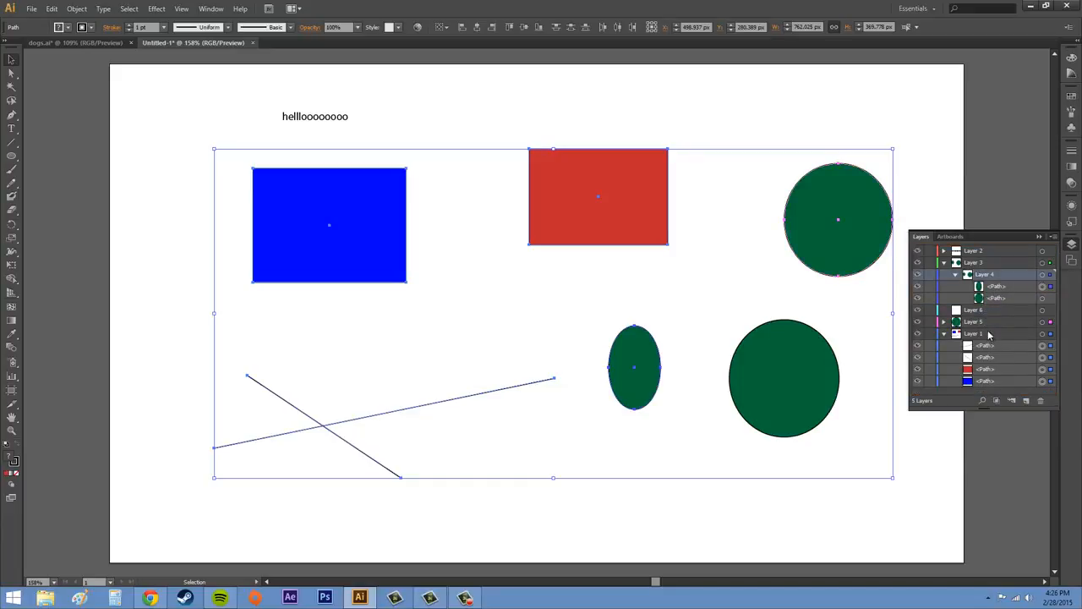
pyautogui.click(943, 334)
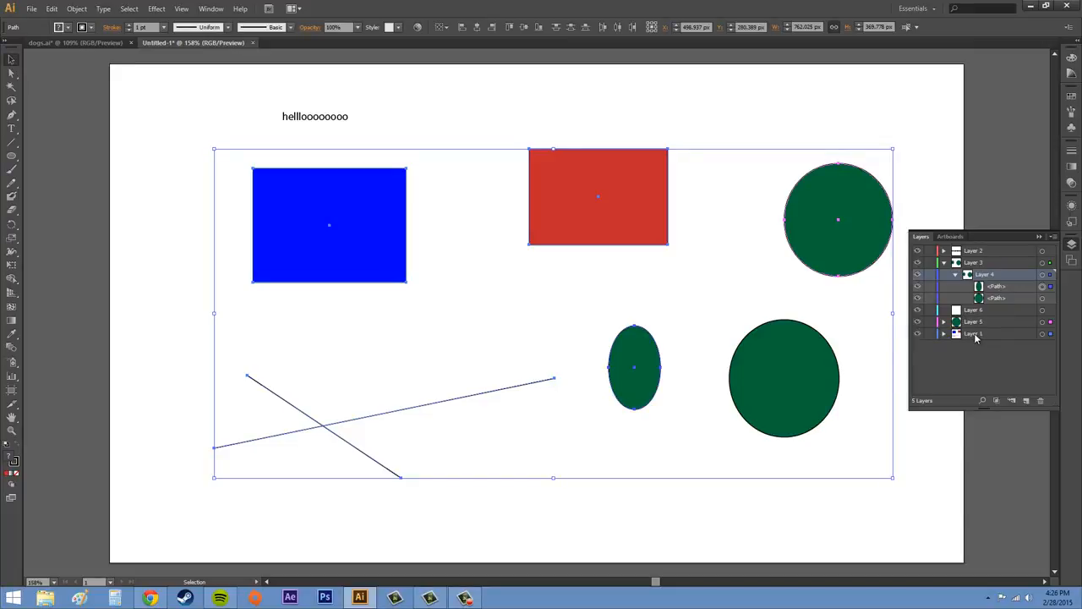
# Select Layer 5's circle and move it over the lower part of the red rectangle
pyautogui.click(975, 335)
pyautogui.click(991, 323)
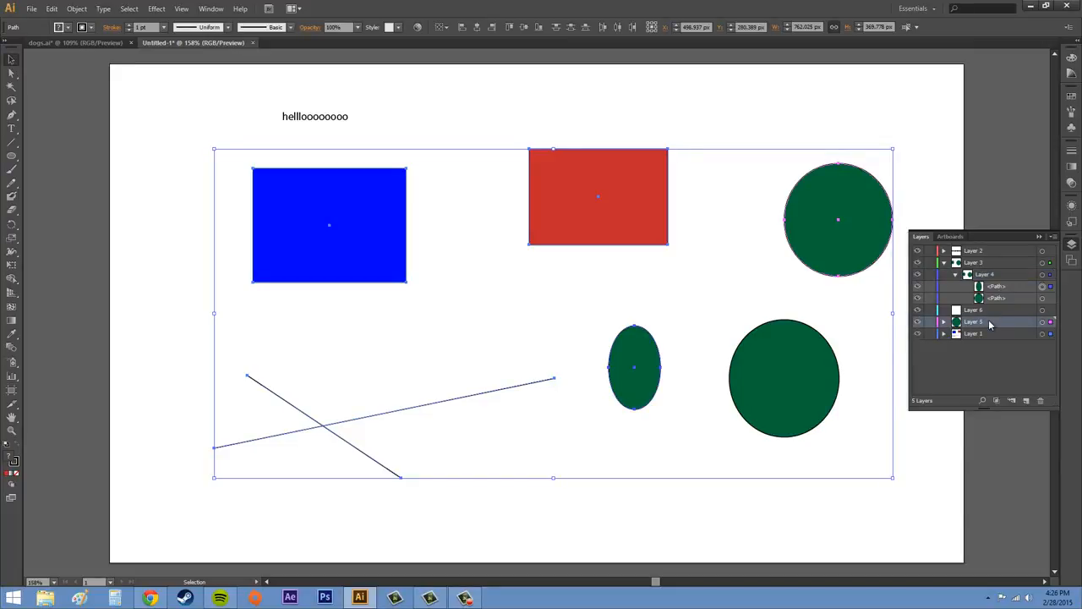
pyautogui.click(1051, 322)
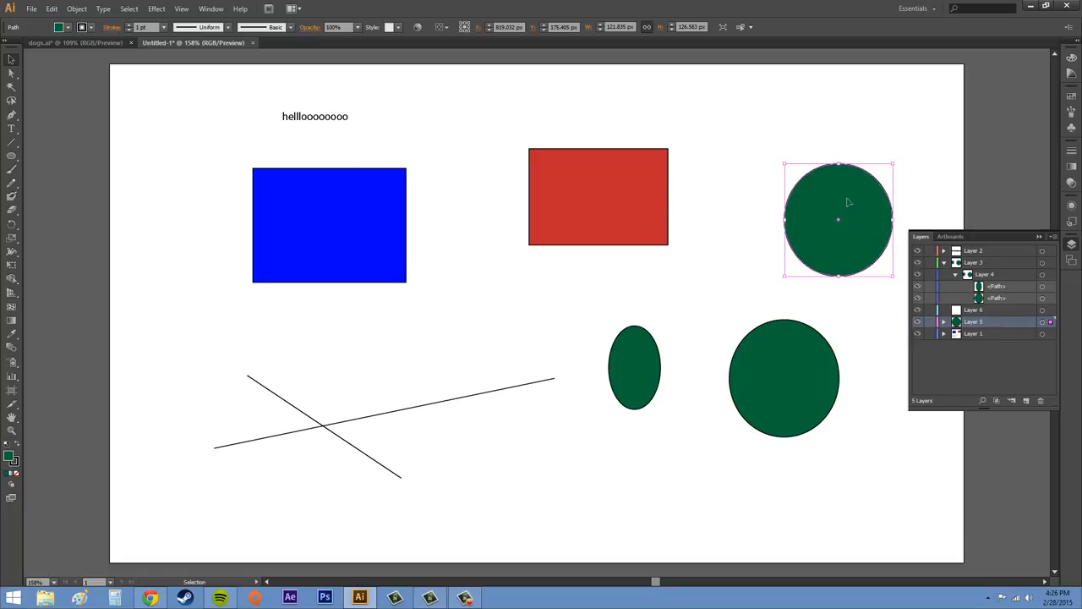
pyautogui.moveTo(850, 201); pyautogui.dragTo(603, 211)
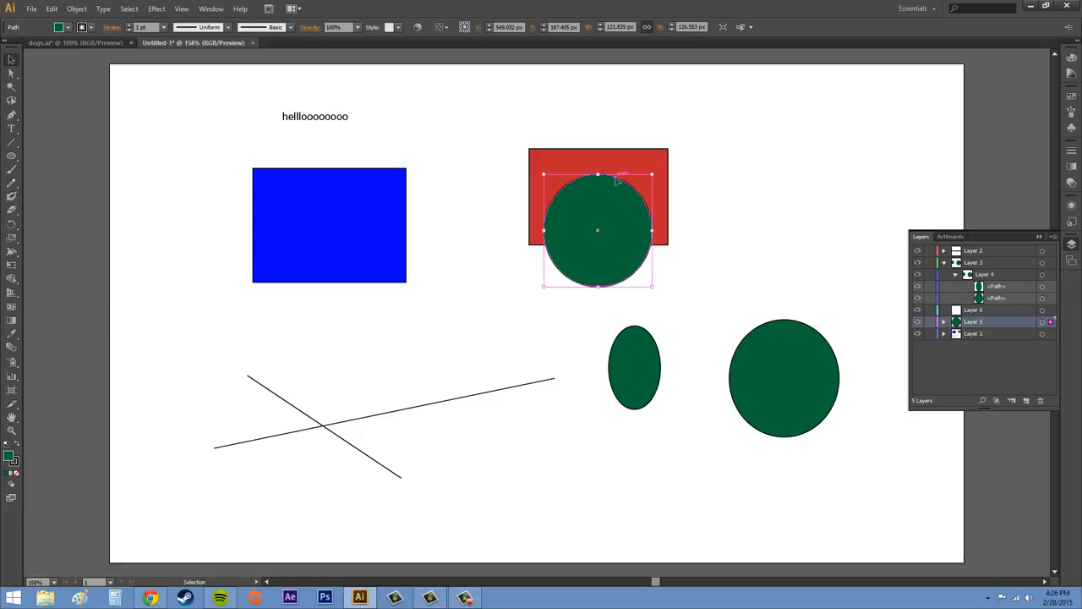
# Reorder Layer 5 below Layer 1, and move its circle out from behind the red rectangle to the artboard's upper right
pyautogui.moveTo(973, 323); pyautogui.dragTo(976, 347)
pyautogui.click(764, 215)
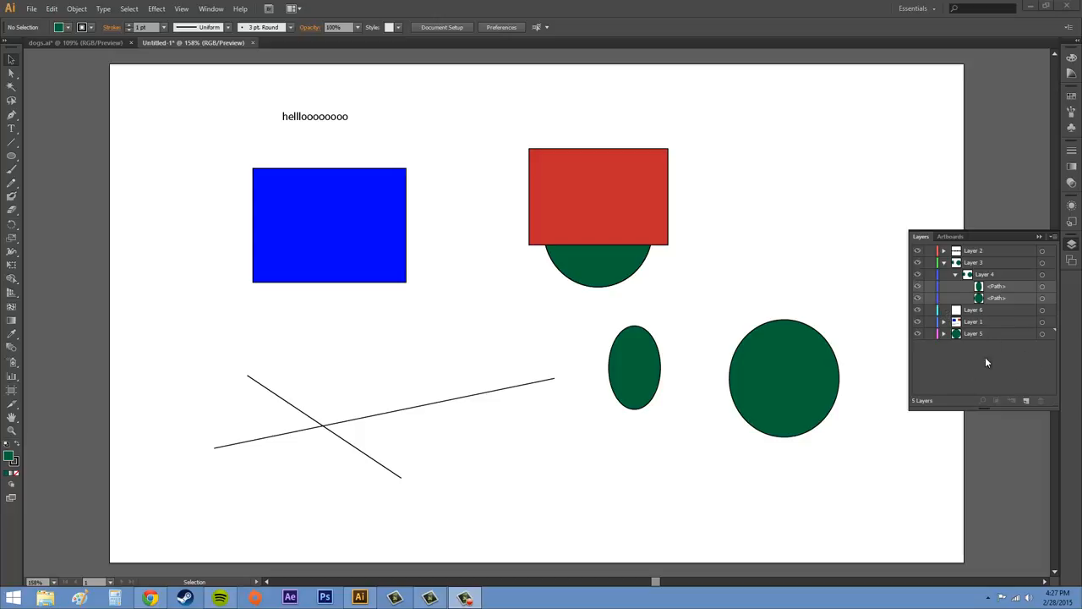
pyautogui.moveTo(594, 273); pyautogui.dragTo(812, 227)
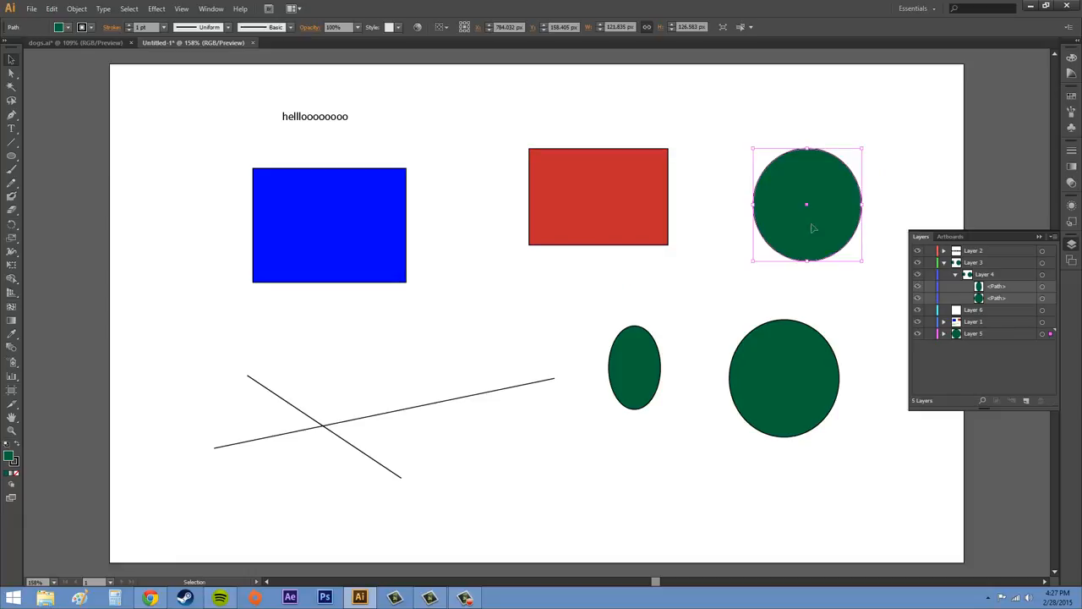
# Duplicate Layer 5, undo the duplication, and duplicate the layer again with the Duplicate command
pyautogui.click(974, 336)
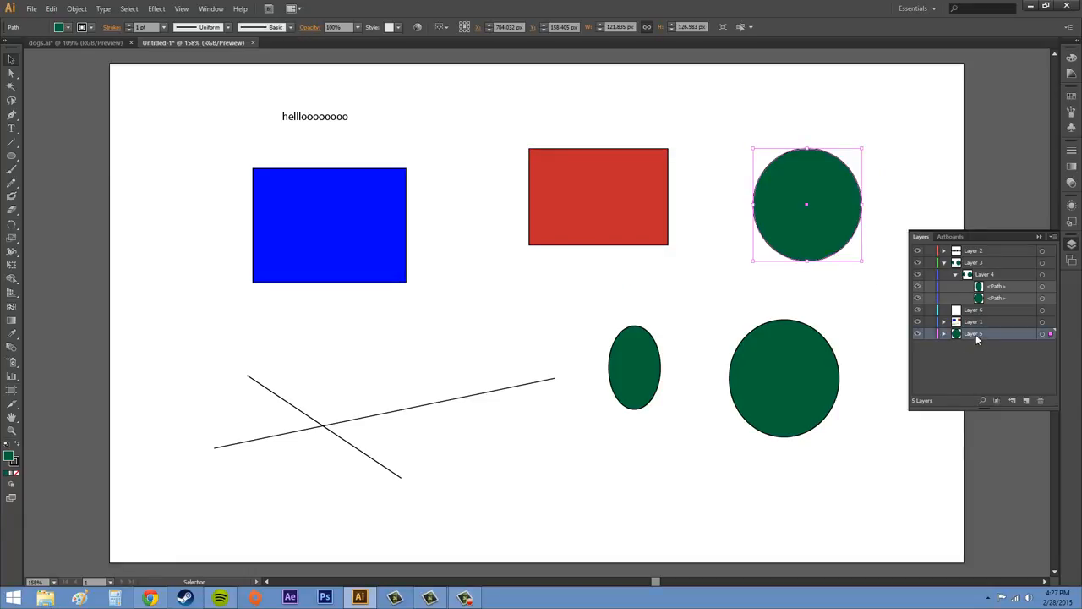
pyautogui.moveTo(979, 335); pyautogui.dragTo(1028, 404)
pyautogui.hotkey('ctrl', 'z')
pyautogui.click(1053, 238)
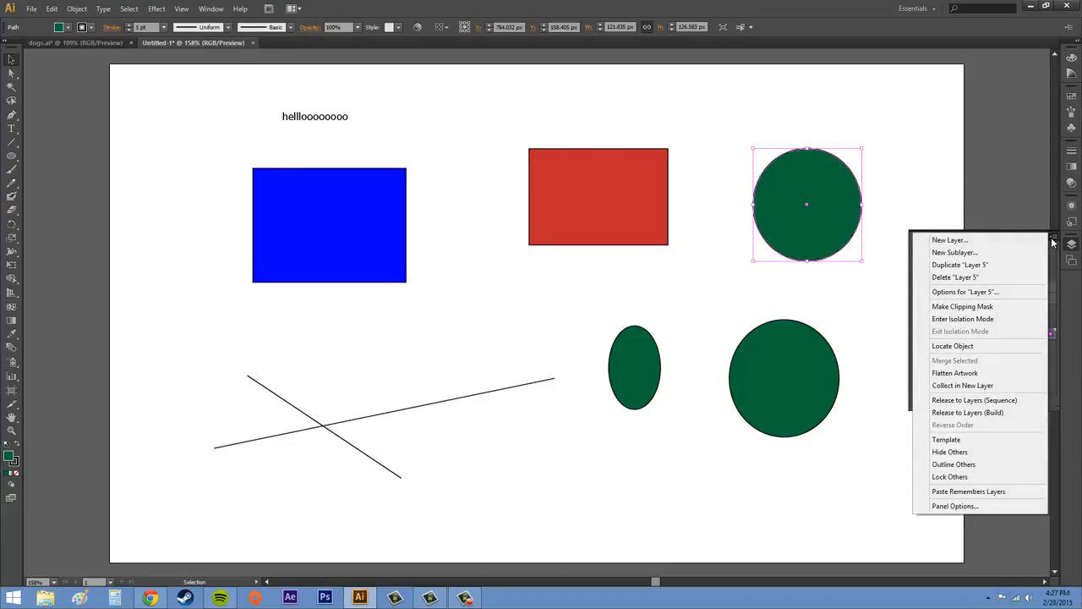
pyautogui.click(961, 266)
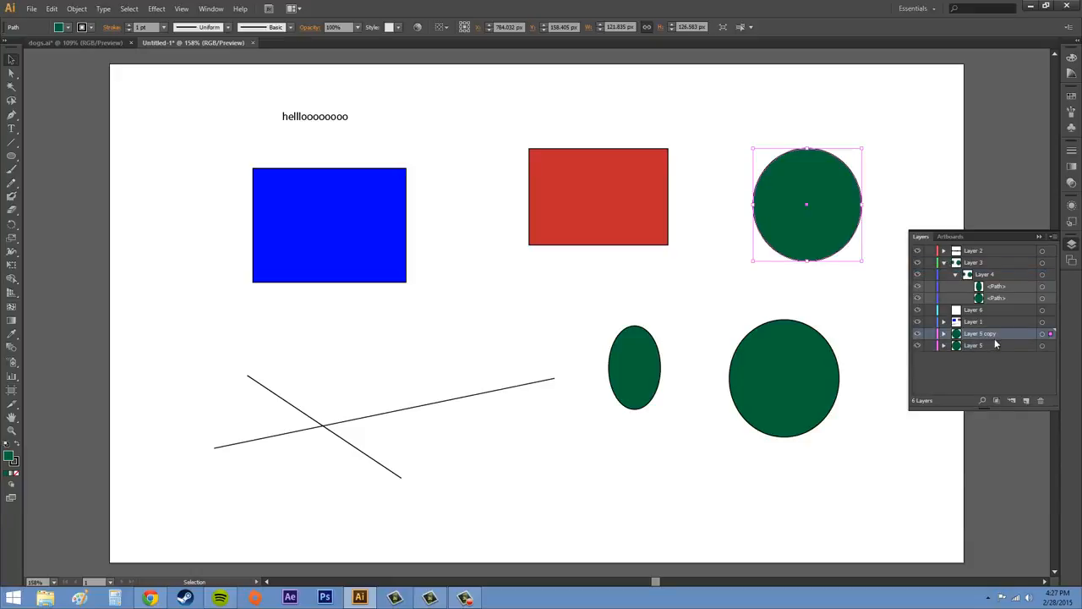
# Delete the Layer 5 copy along with its artwork, and delete Layer 5 as well
pyautogui.click(1041, 400)
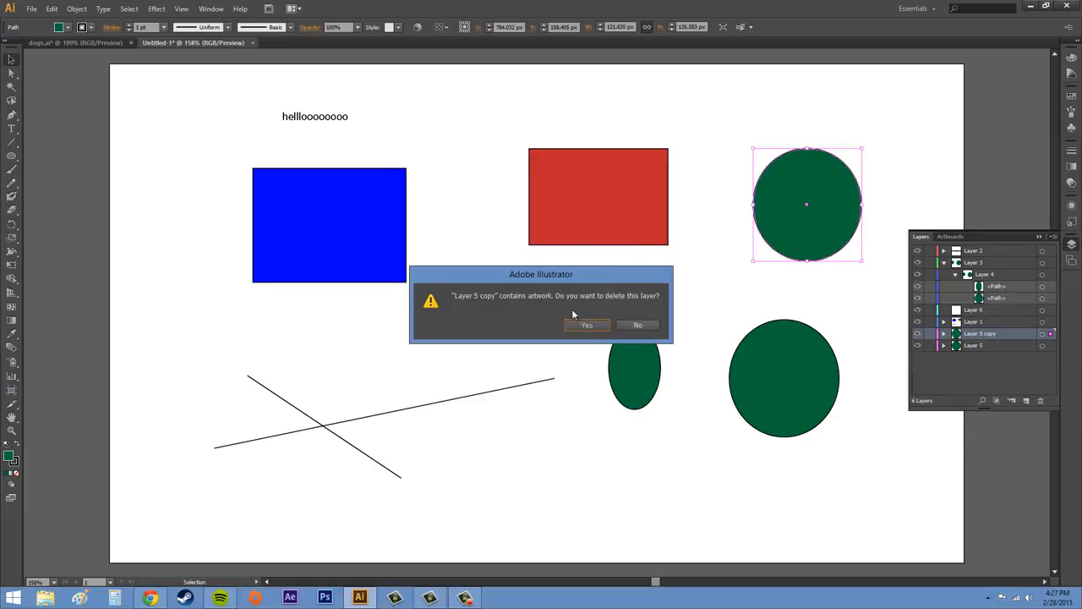
pyautogui.click(589, 329)
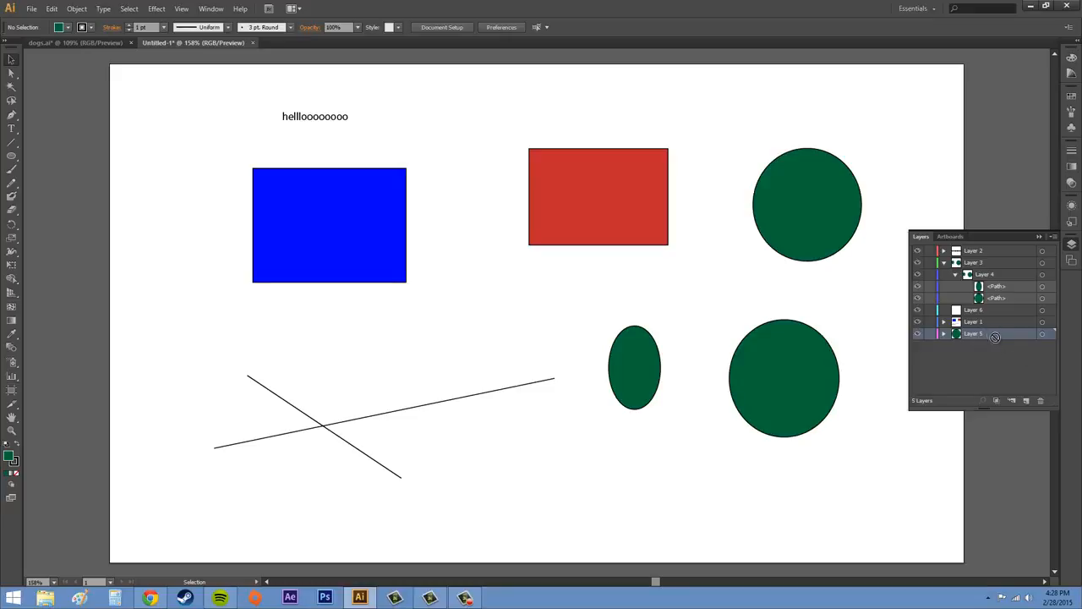
pyautogui.moveTo(991, 338); pyautogui.dragTo(1041, 401)
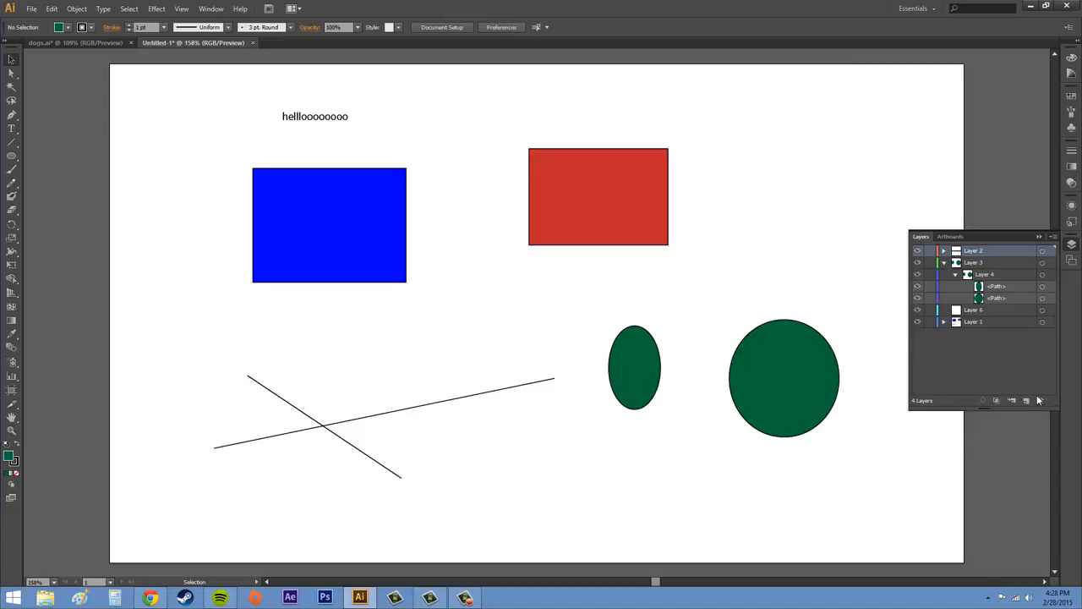